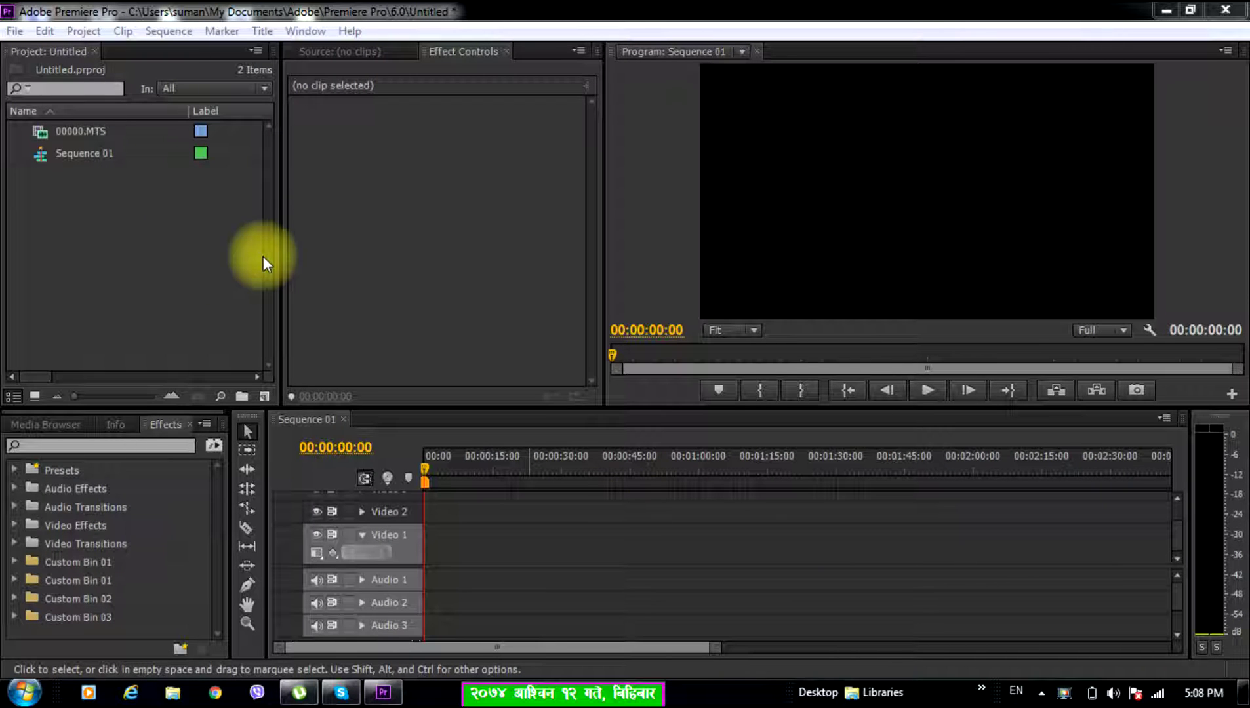
- Create a new 1920×1080, 25 fps title named Title 01 from the Project panel's New Item menu
left_click(176, 248)
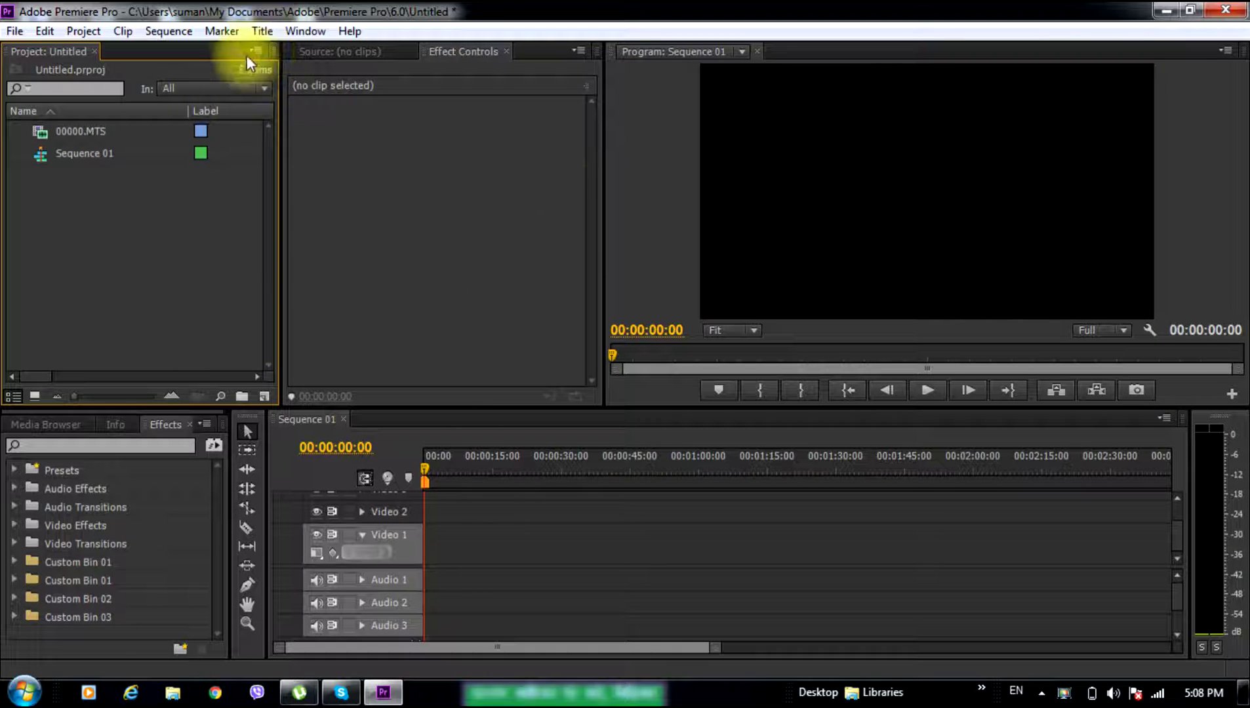
left_click(261, 30)
mouse_move(269, 53)
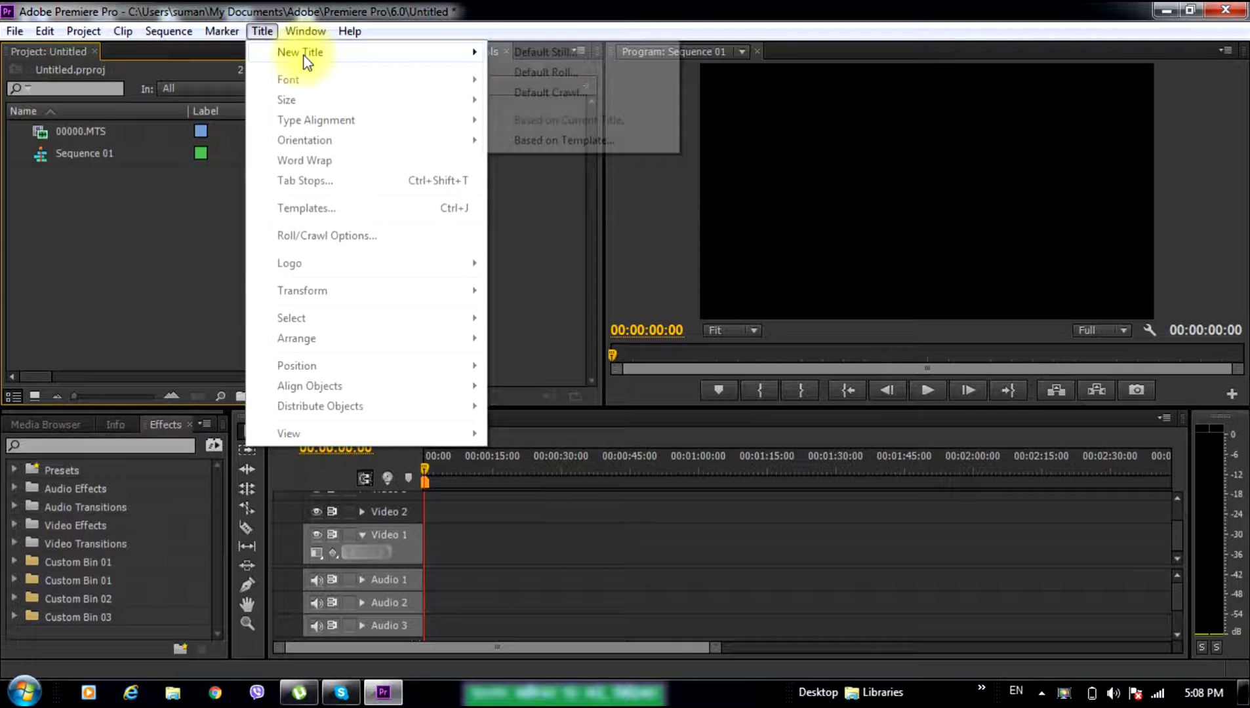
left_click(124, 172)
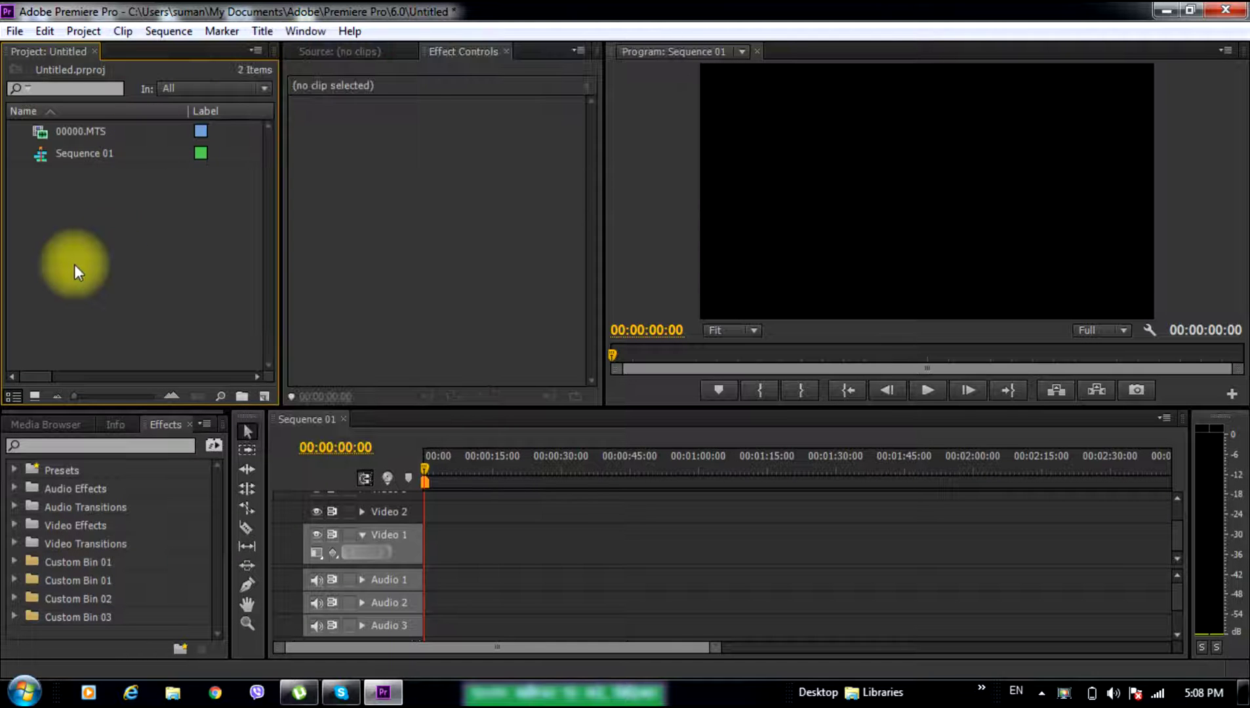
left_click(264, 400)
left_click(298, 479)
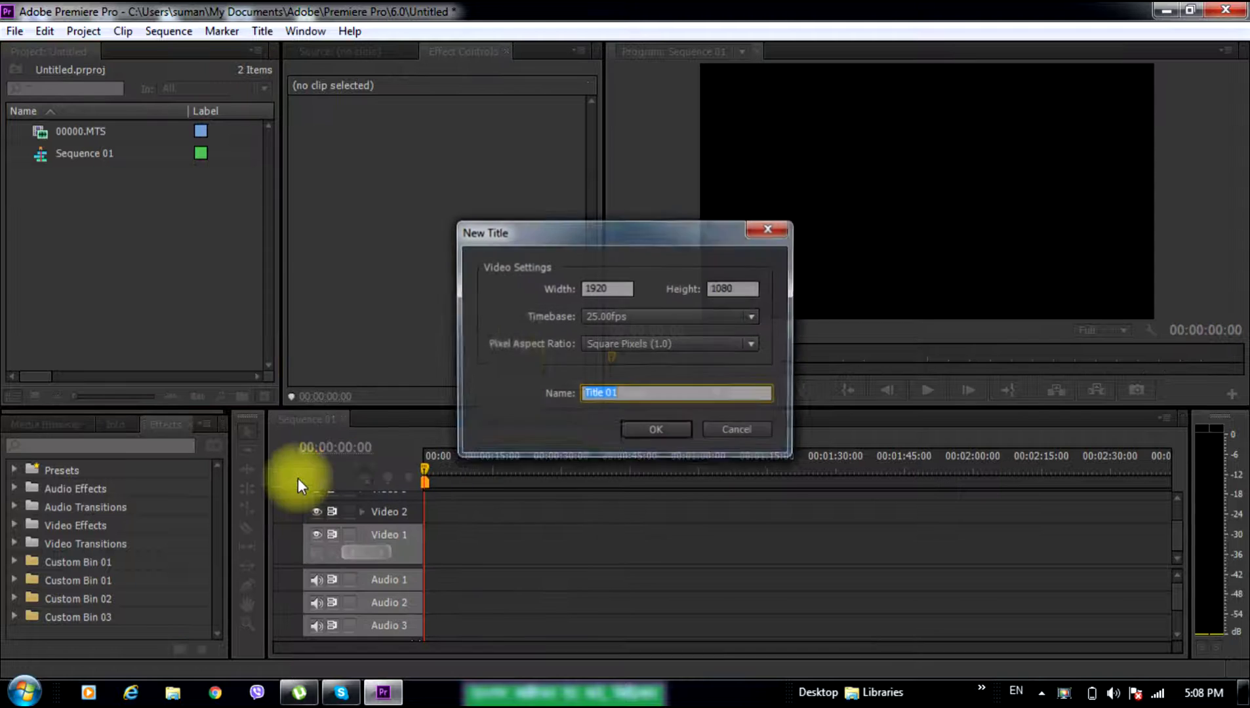
left_click(657, 432)
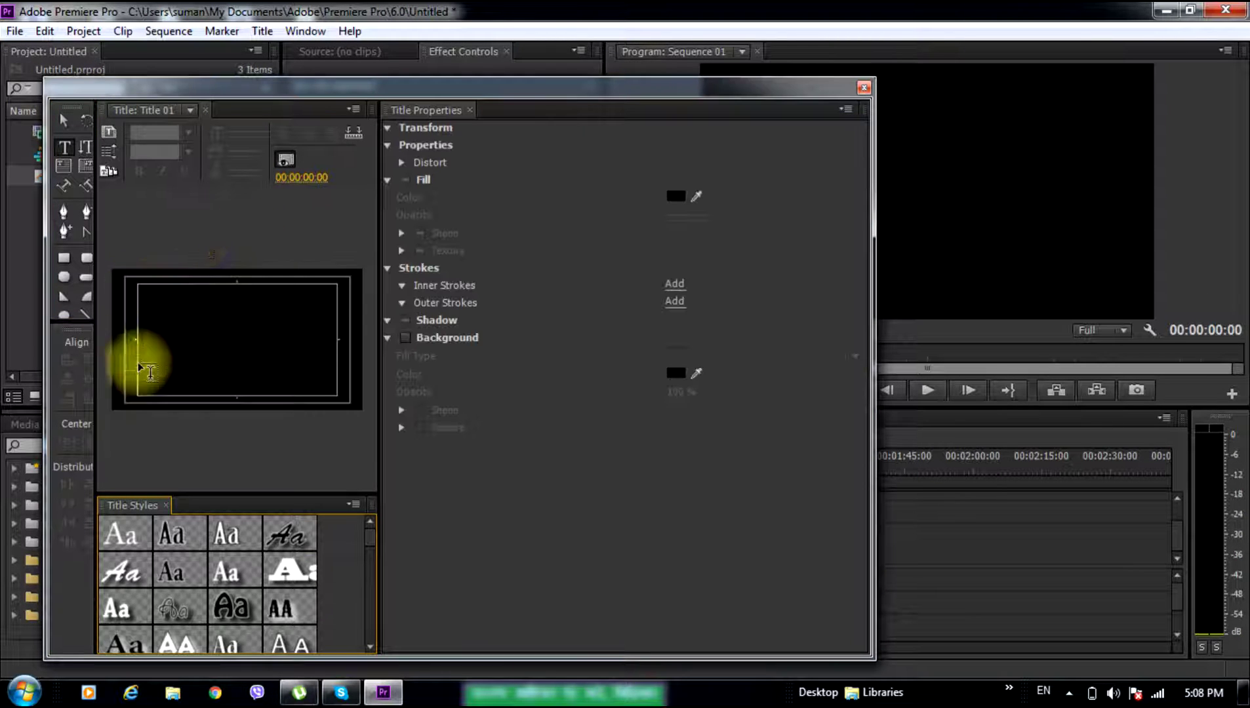
- Type the name on the Title 01 canvas and apply the yellow gradient title style
left_click(204, 335)
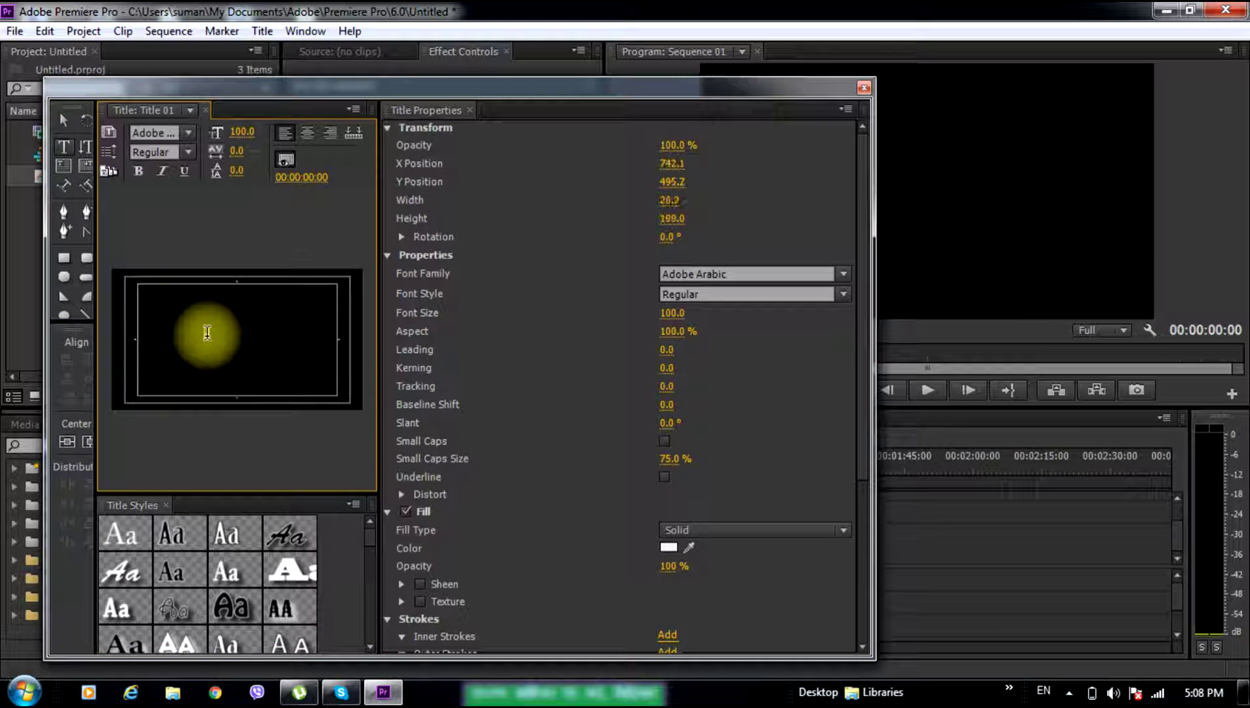
type("n koinch")
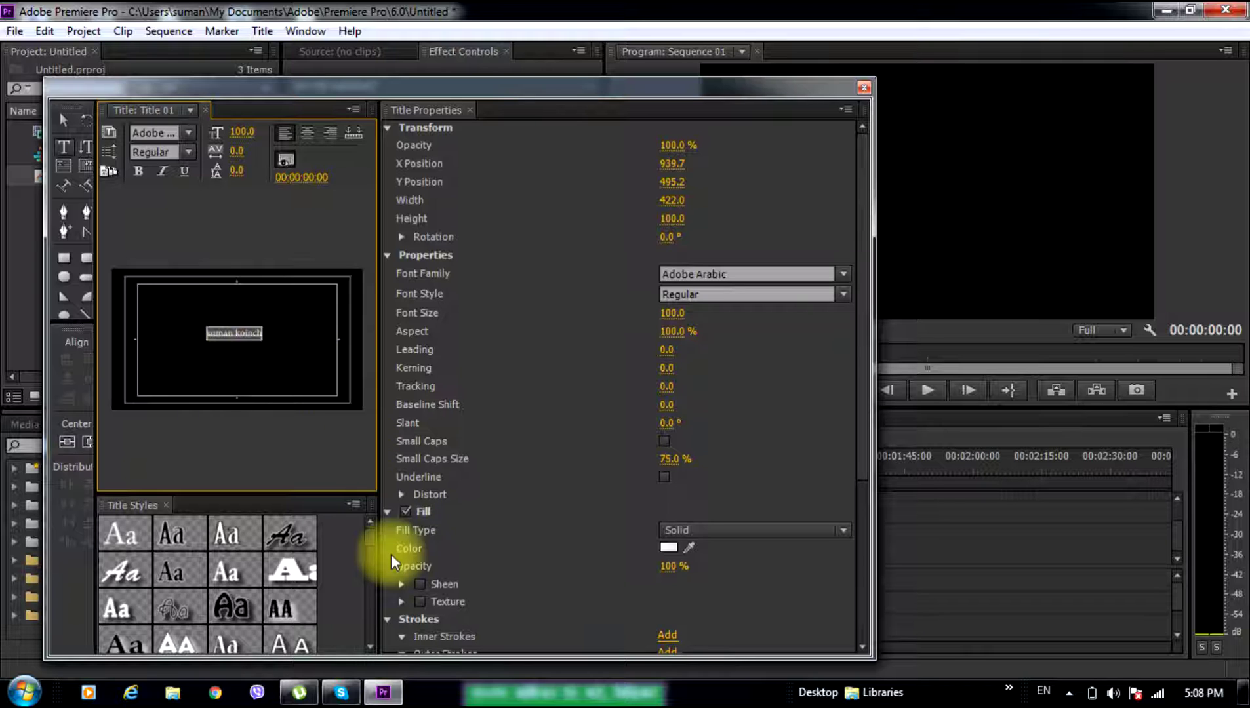
left_click_drag(368, 536, 372, 556)
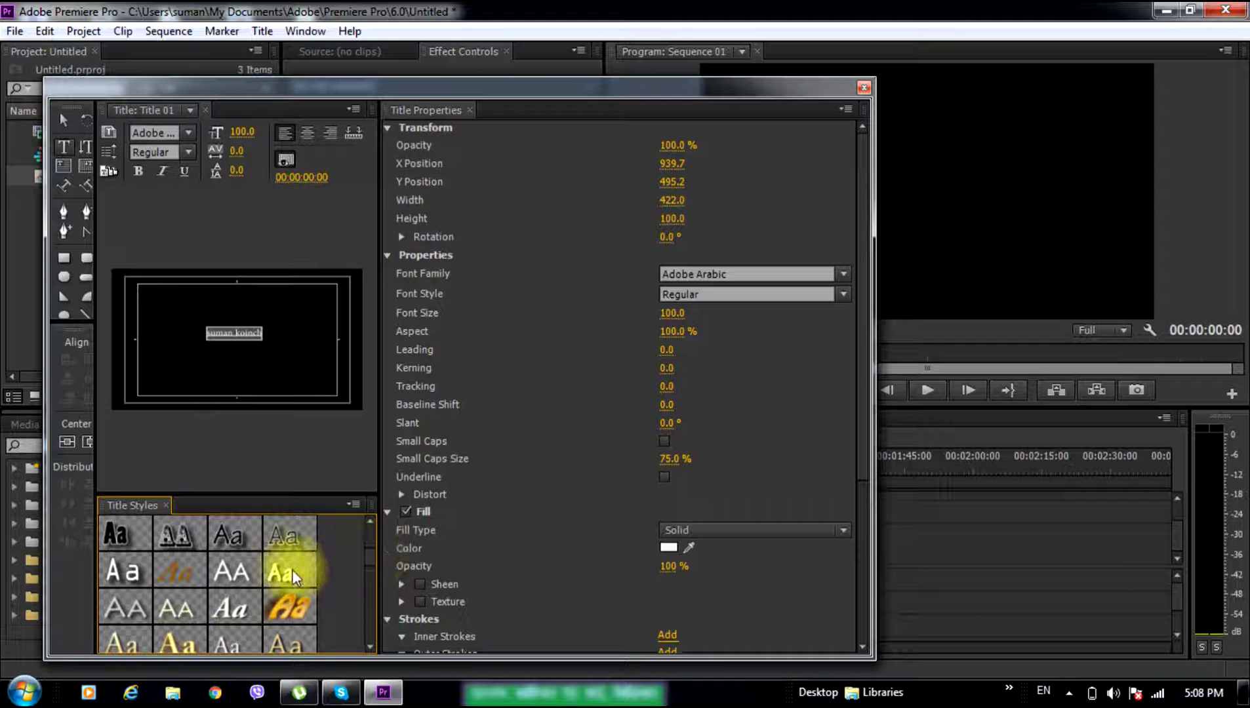
left_click(294, 570)
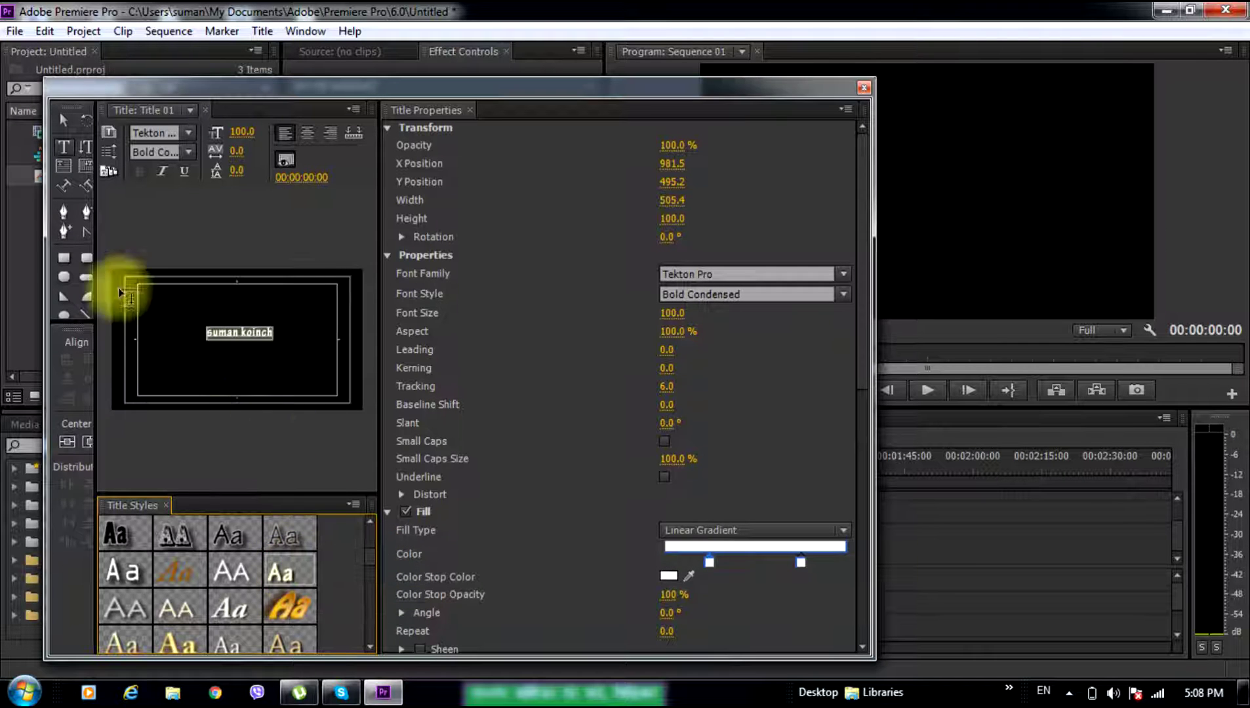
- Enlarge the title text to 142.1 and centre it horizontally and vertically
left_click(62, 125)
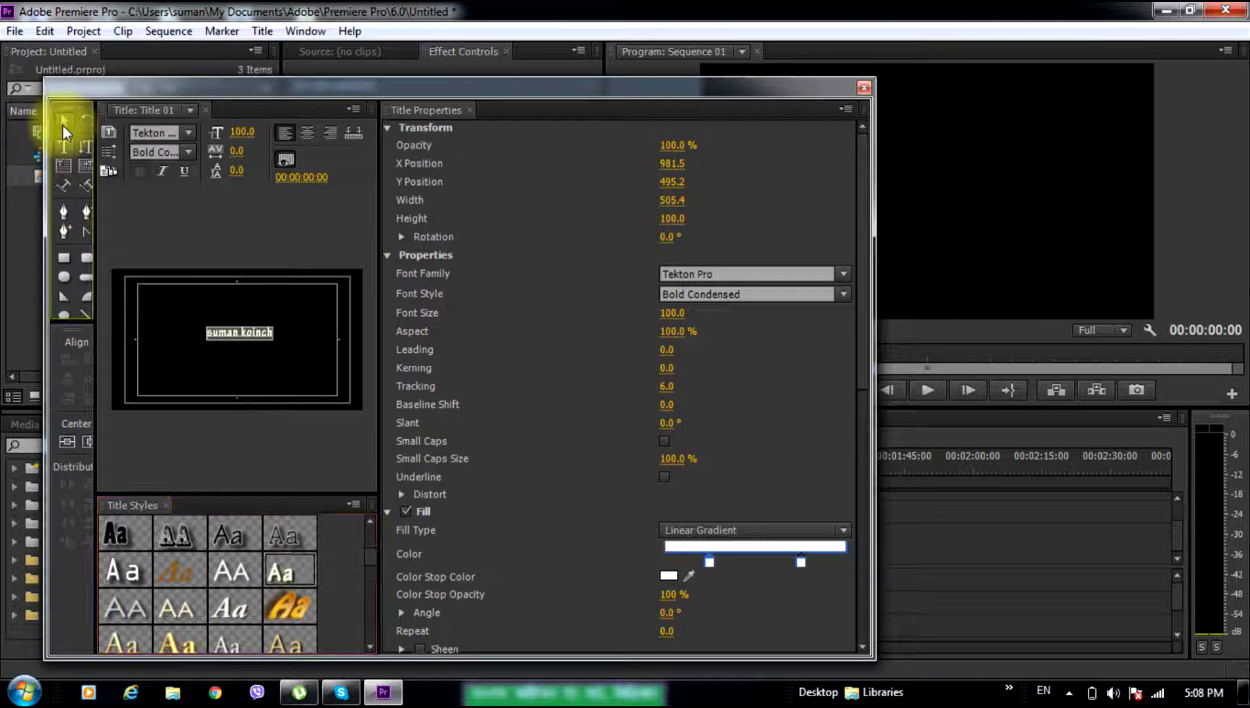
left_click_drag(209, 341, 186, 374)
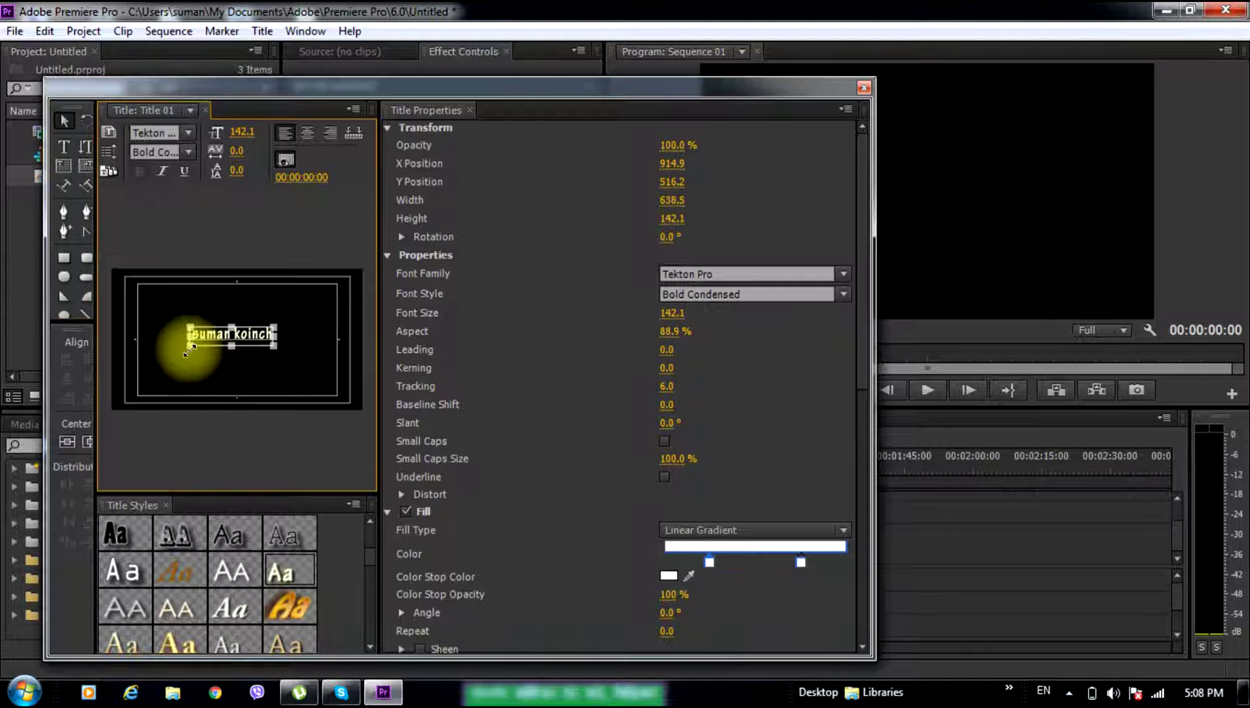
left_click(87, 443)
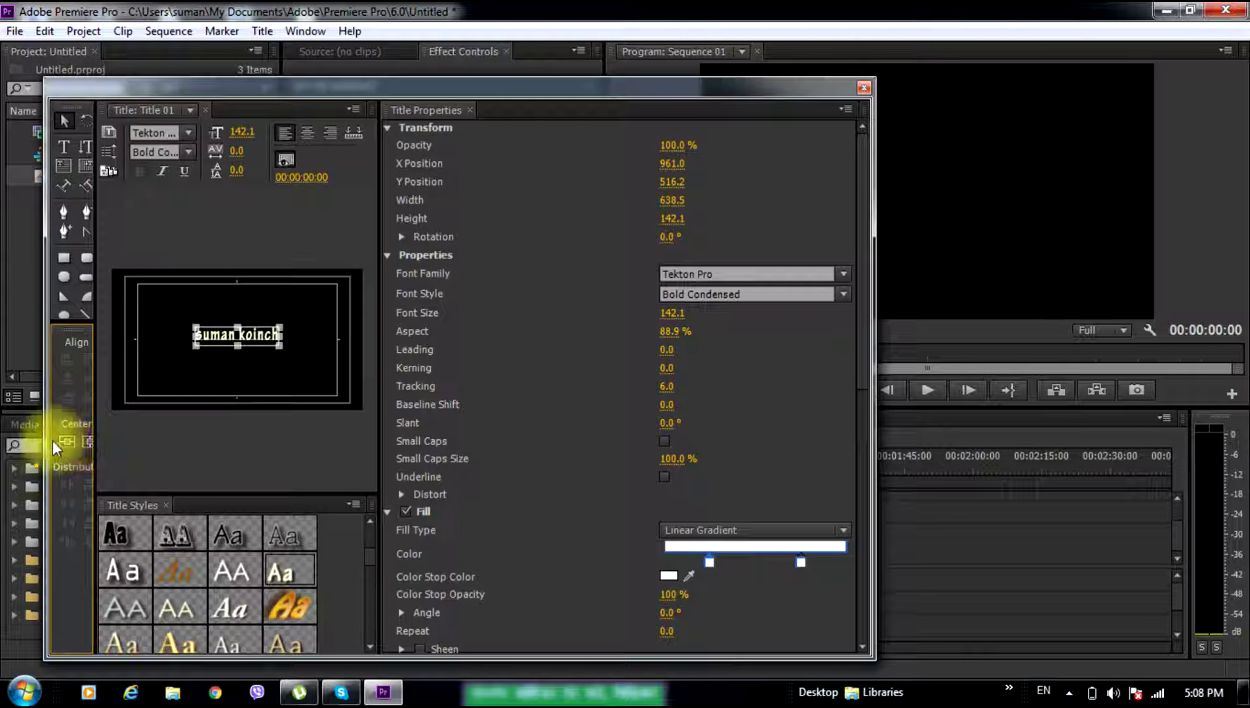
left_click(64, 442)
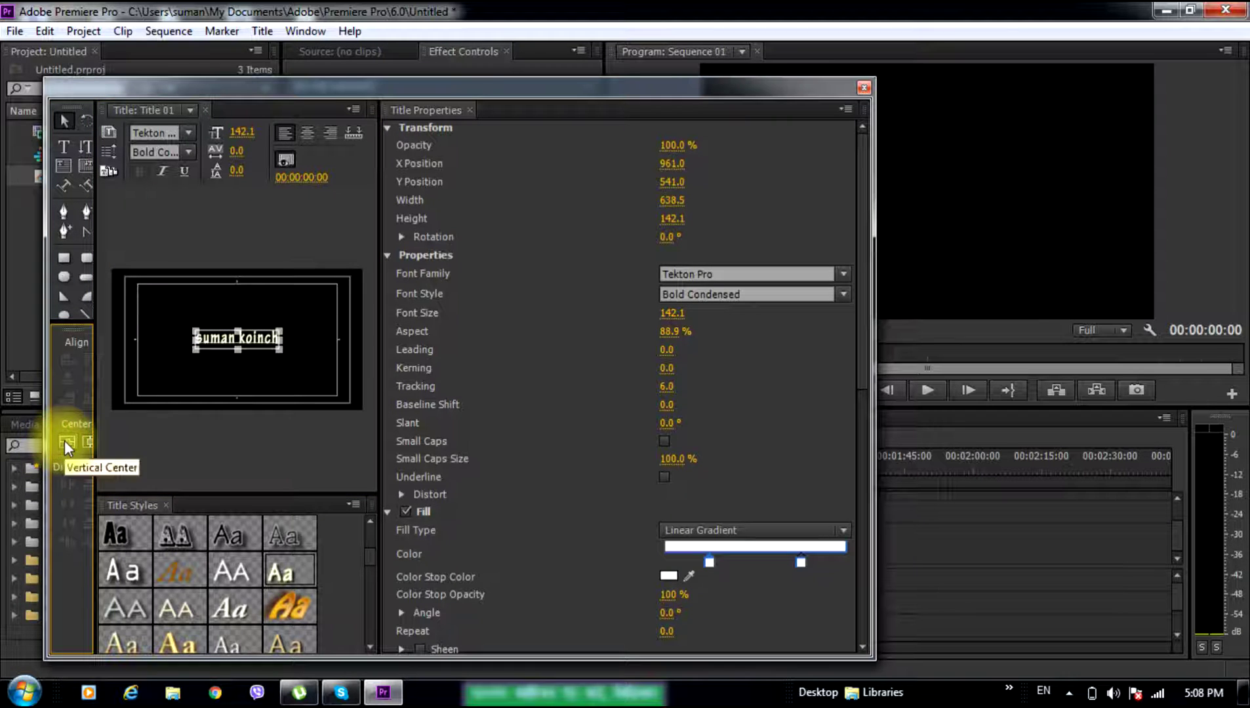
- Close the title editor and place Title 01 at the start of Video 2
left_click(864, 88)
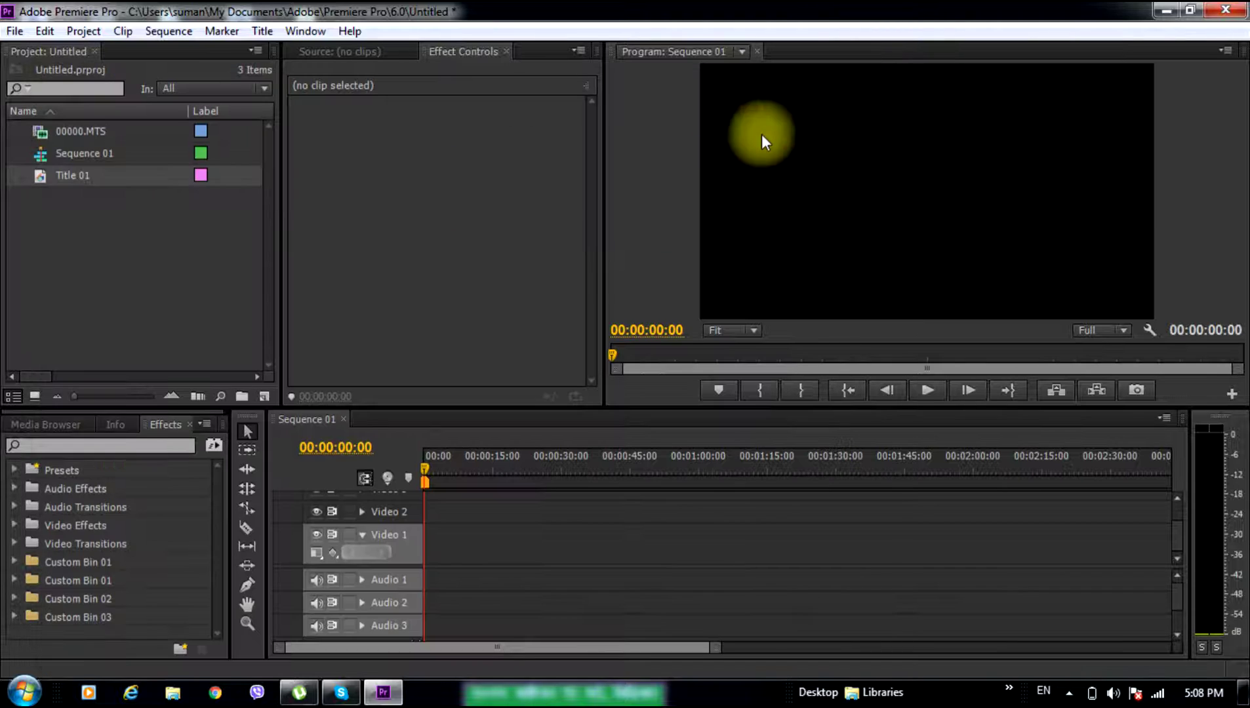
left_click(60, 178)
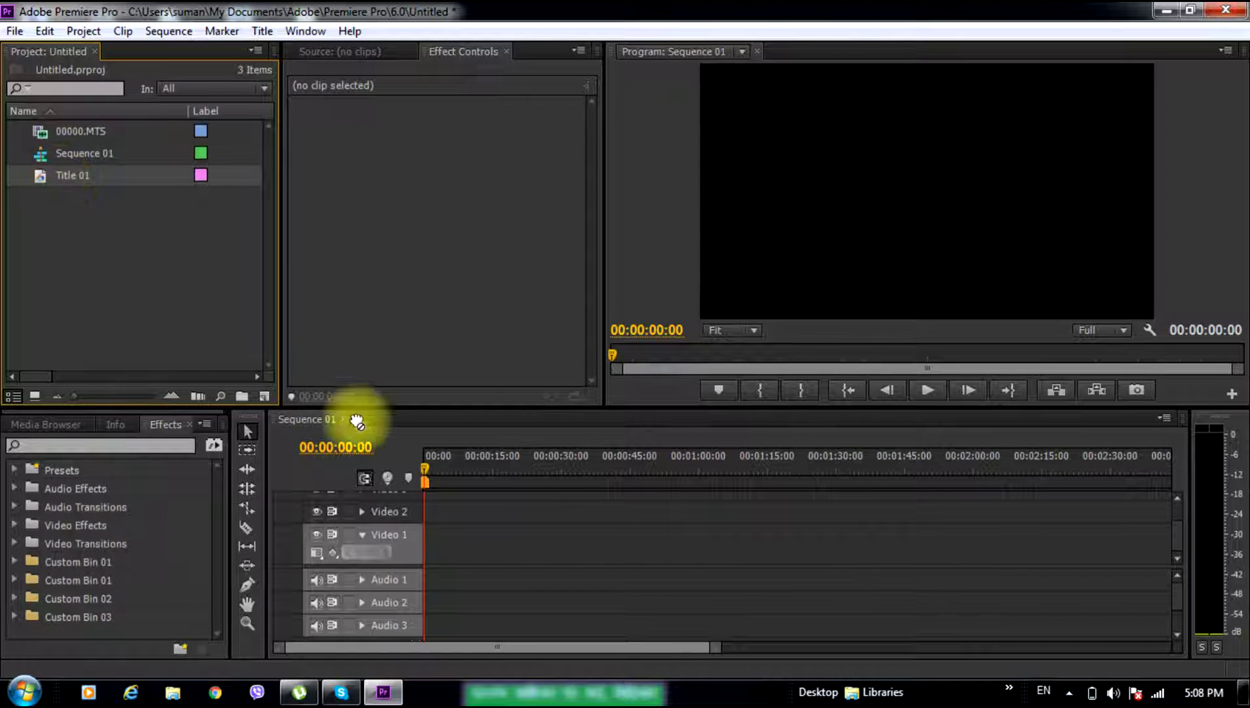
left_click_drag(54, 180, 431, 511)
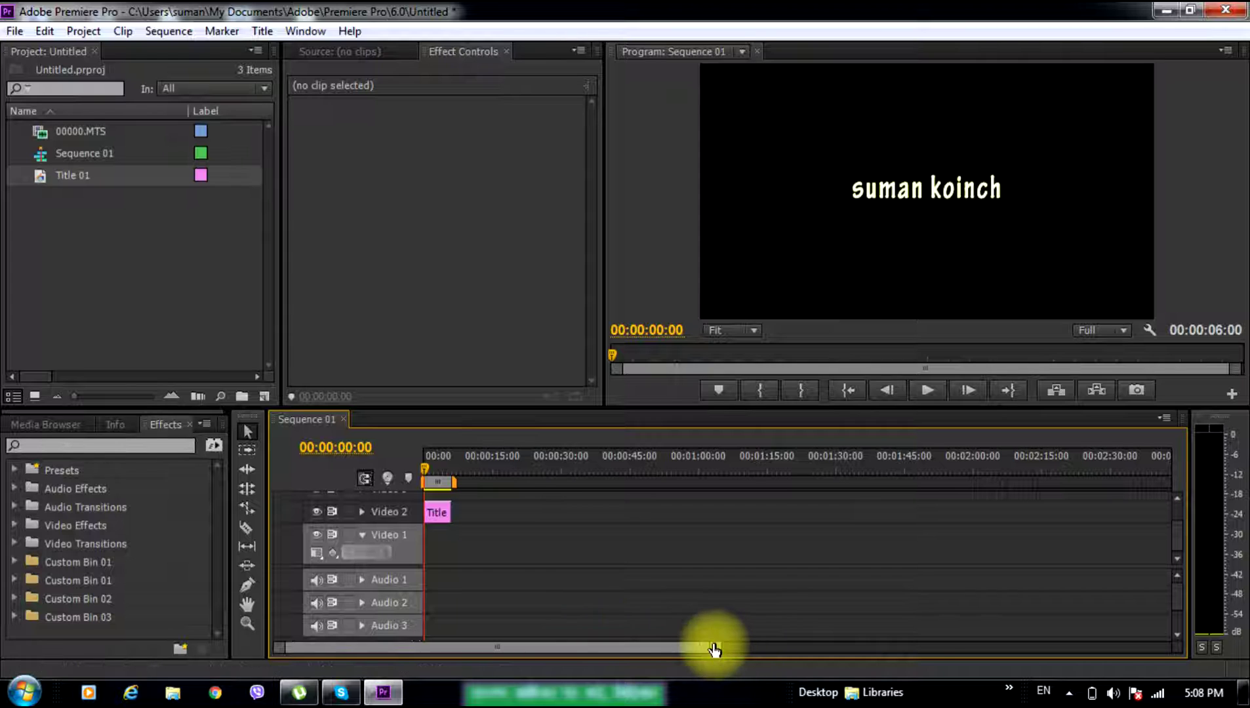
left_click_drag(714, 648, 633, 664)
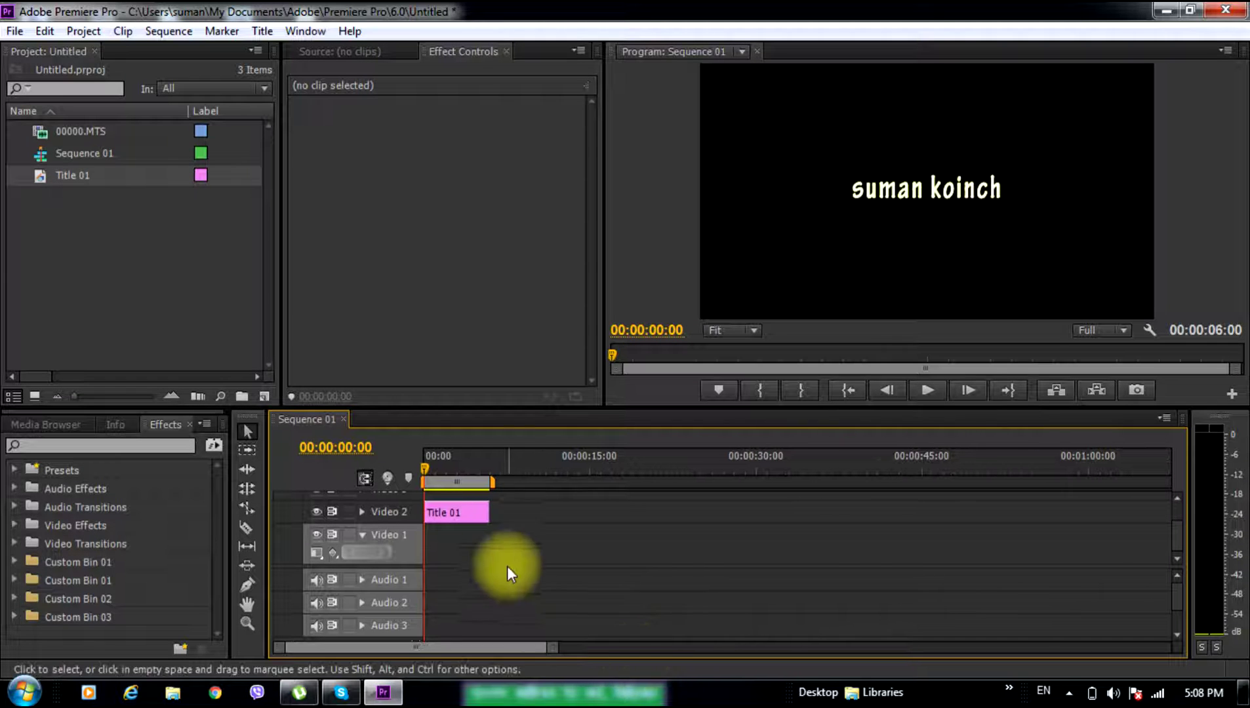
- Extend Title 01 so the sequence lasts 00:00:07:06, preview it, and reselect the clip
left_click(496, 512)
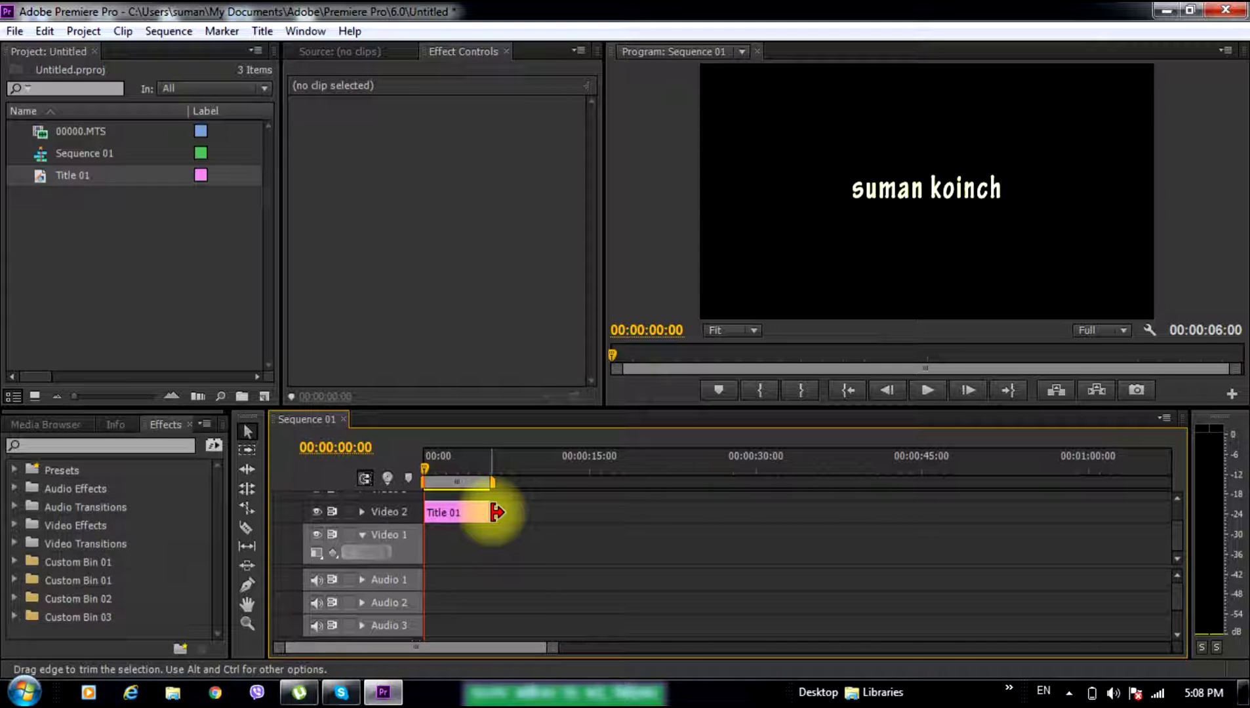
left_click_drag(497, 512, 507, 513)
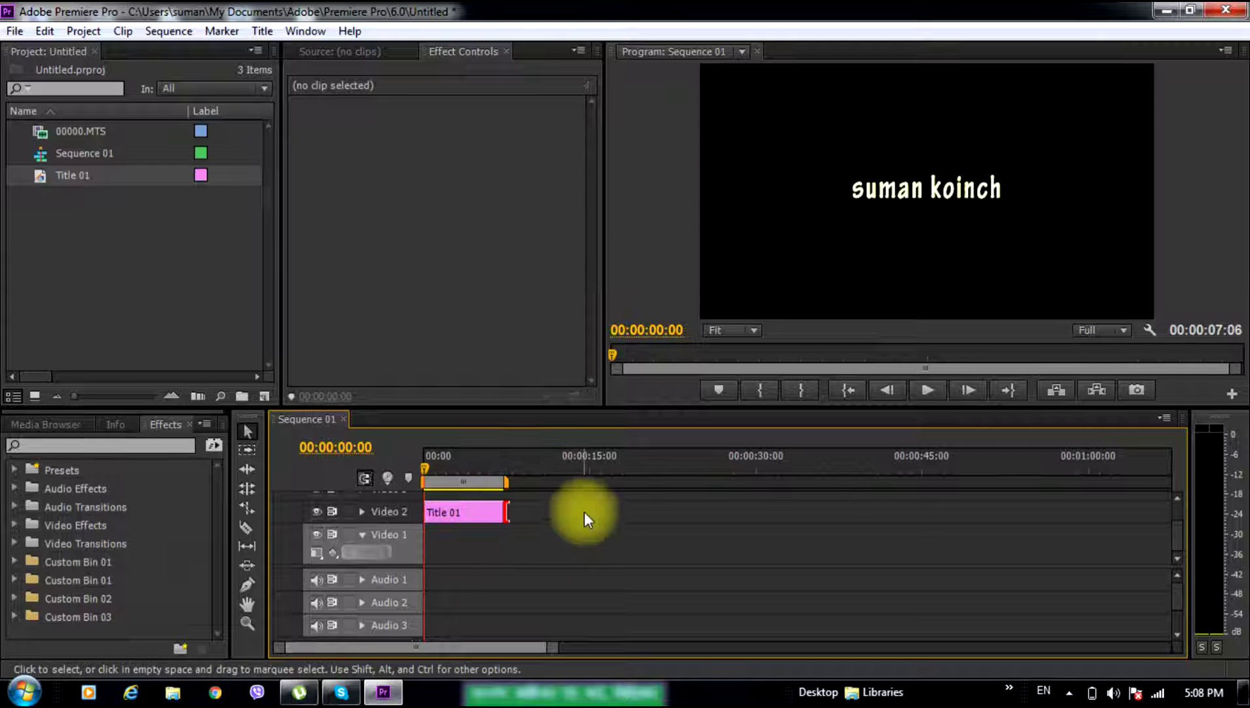
left_click(924, 390)
left_click(925, 390)
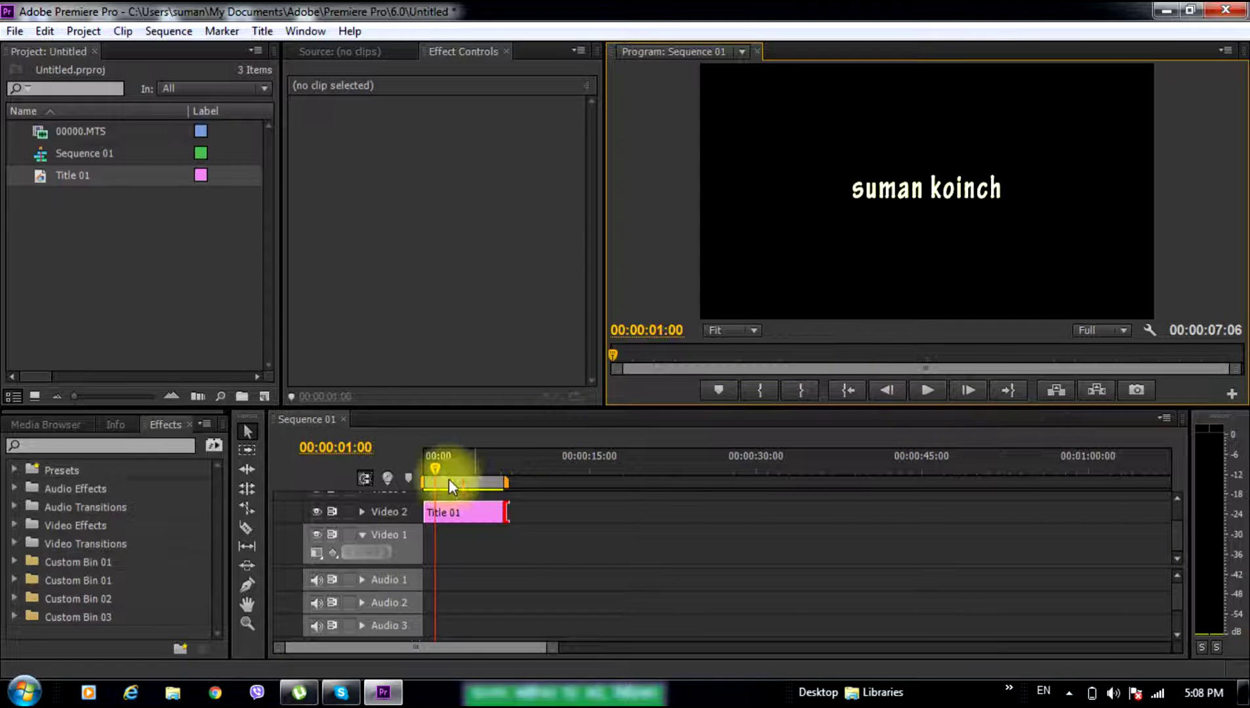
left_click_drag(432, 465, 419, 471)
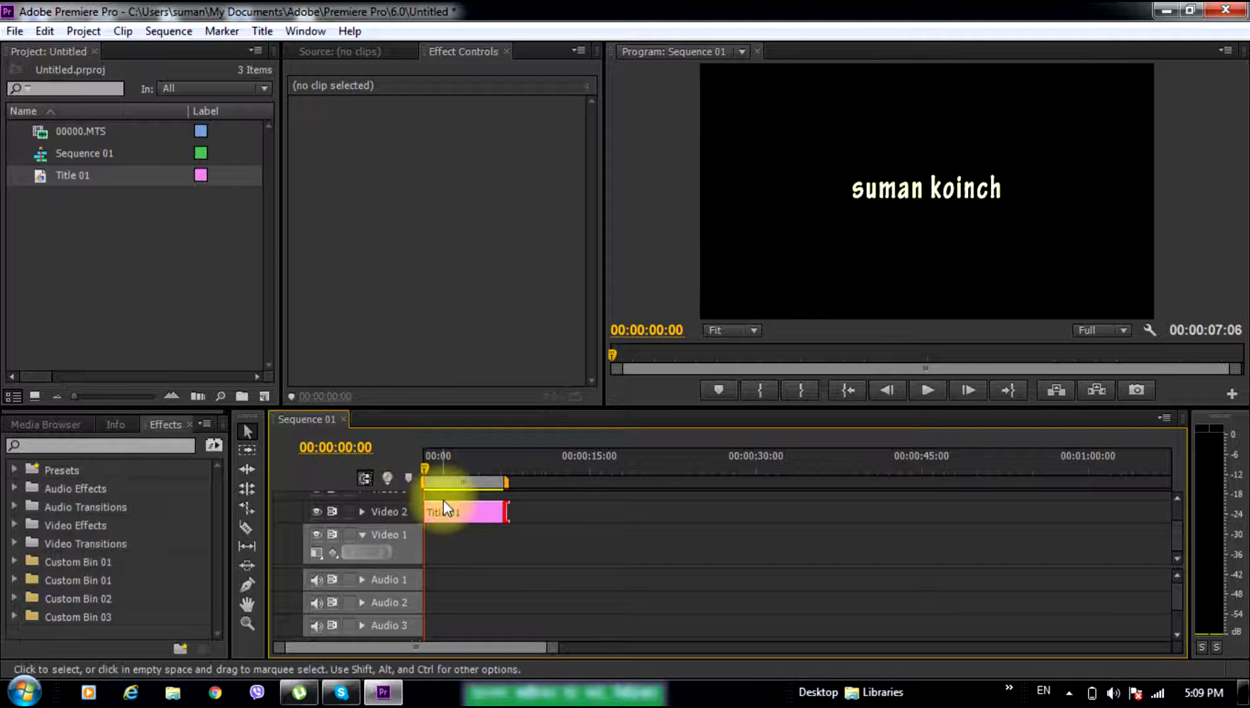
left_click(247, 432)
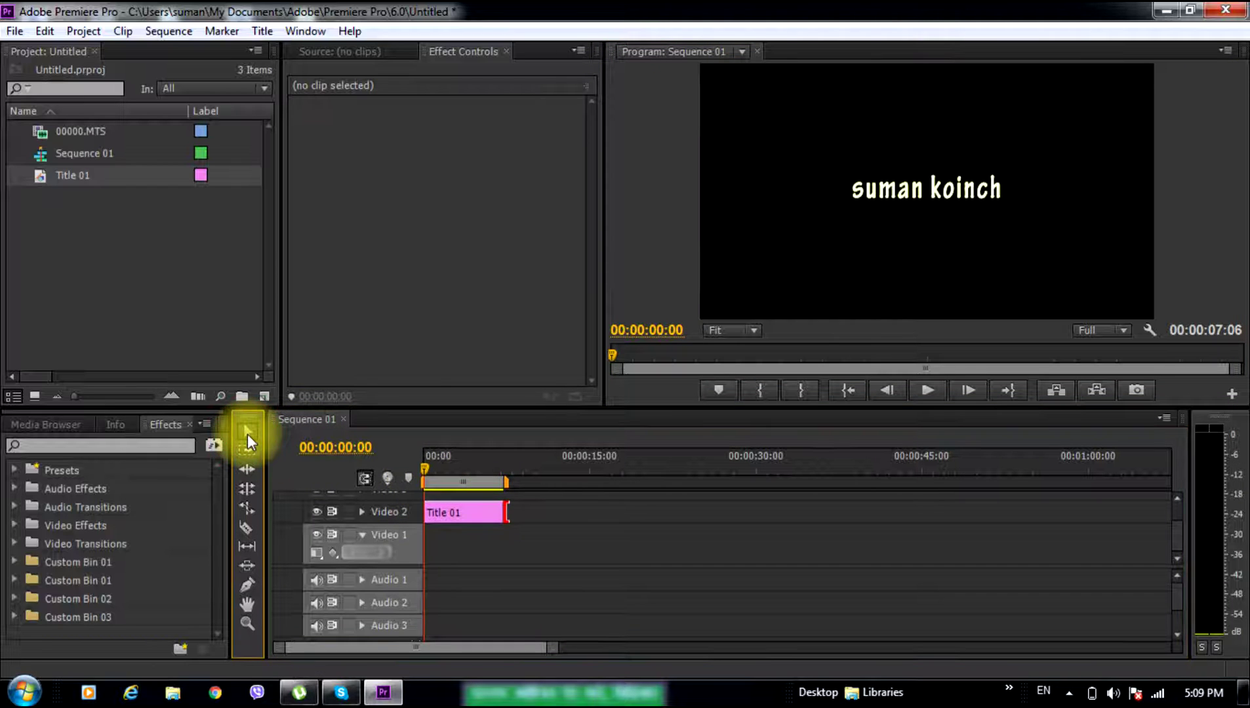
left_click(443, 512)
- Start Position keyframes for Title 01 at 0:00 with the text off the left edge
left_click(468, 53)
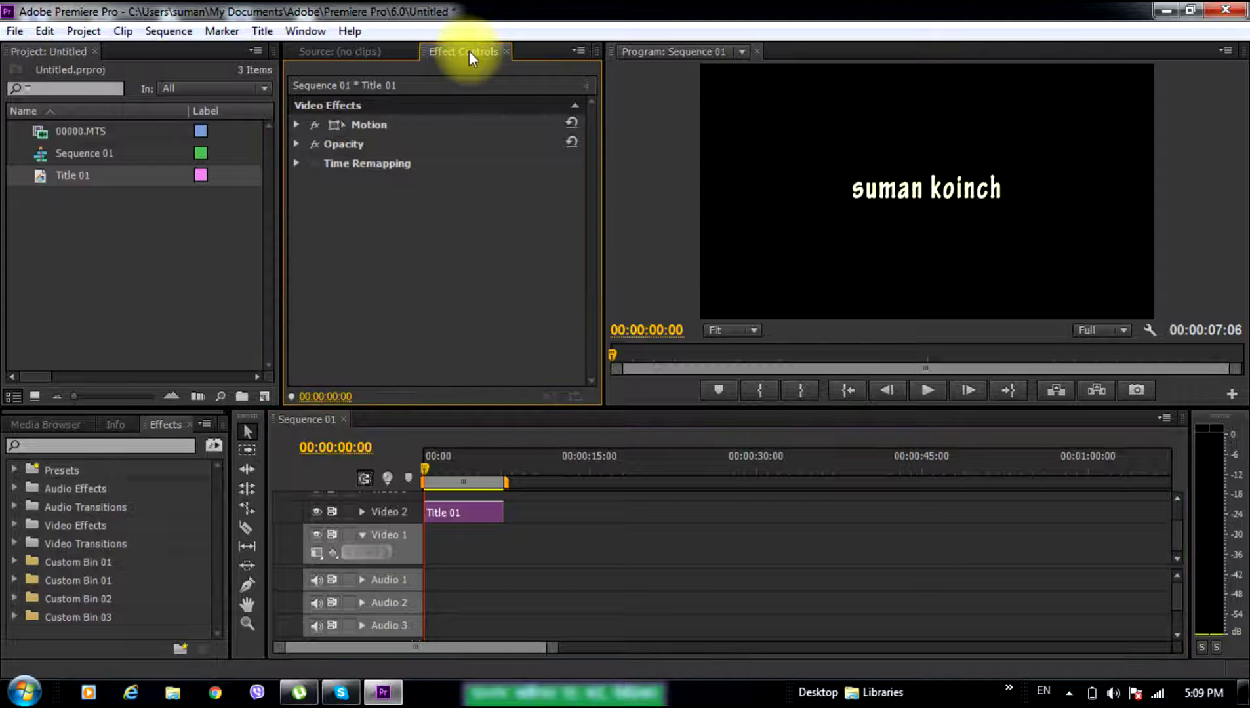
left_click(295, 125)
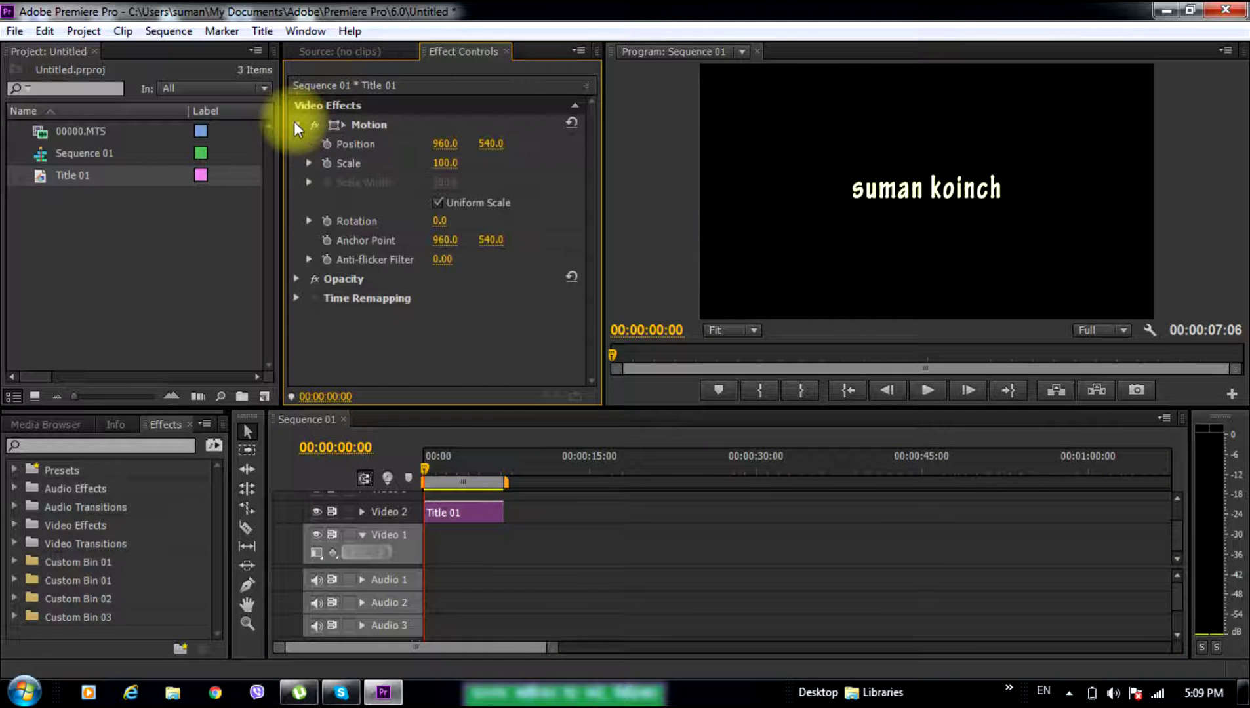
left_click(326, 144)
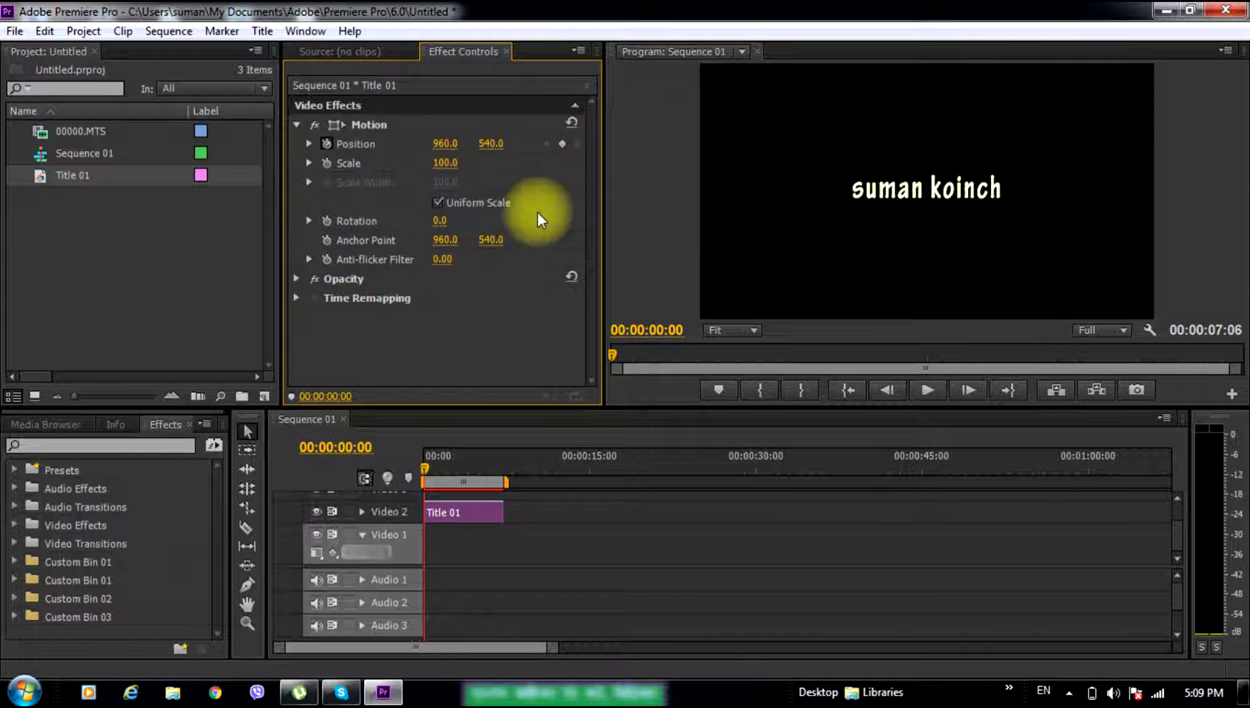
left_click_drag(445, 144, 46, 144)
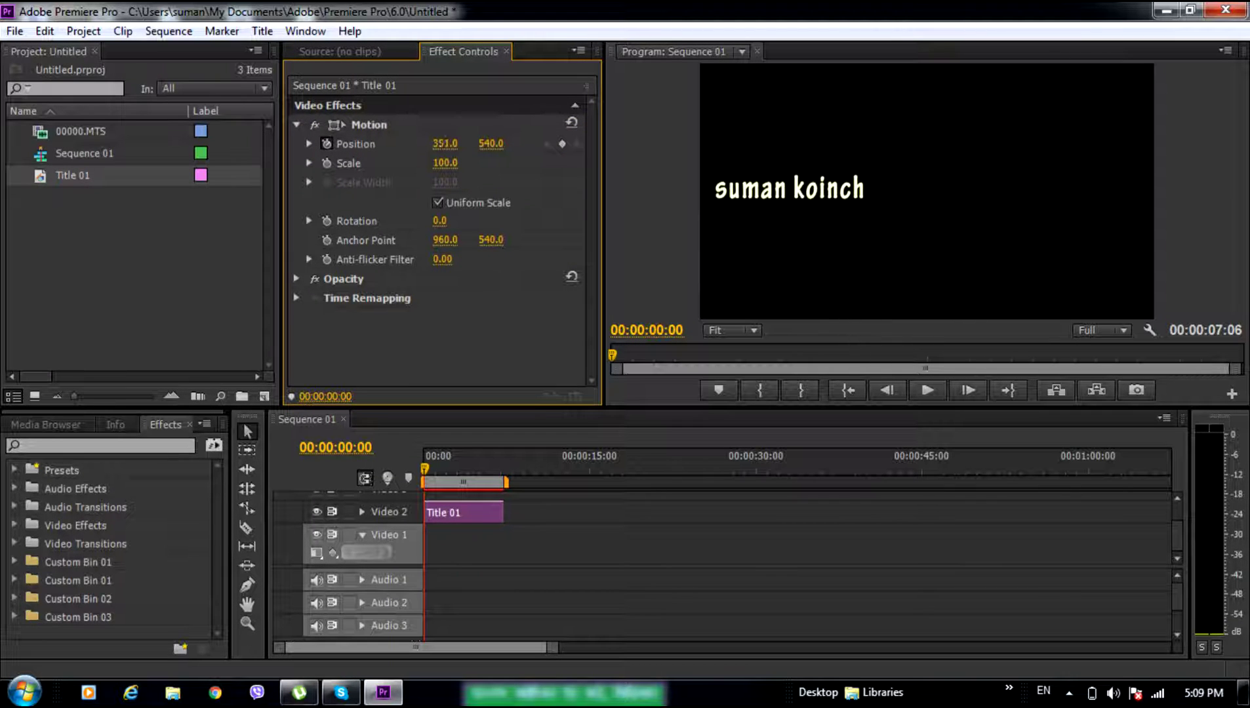
left_click_drag(446, 144, 44, 144)
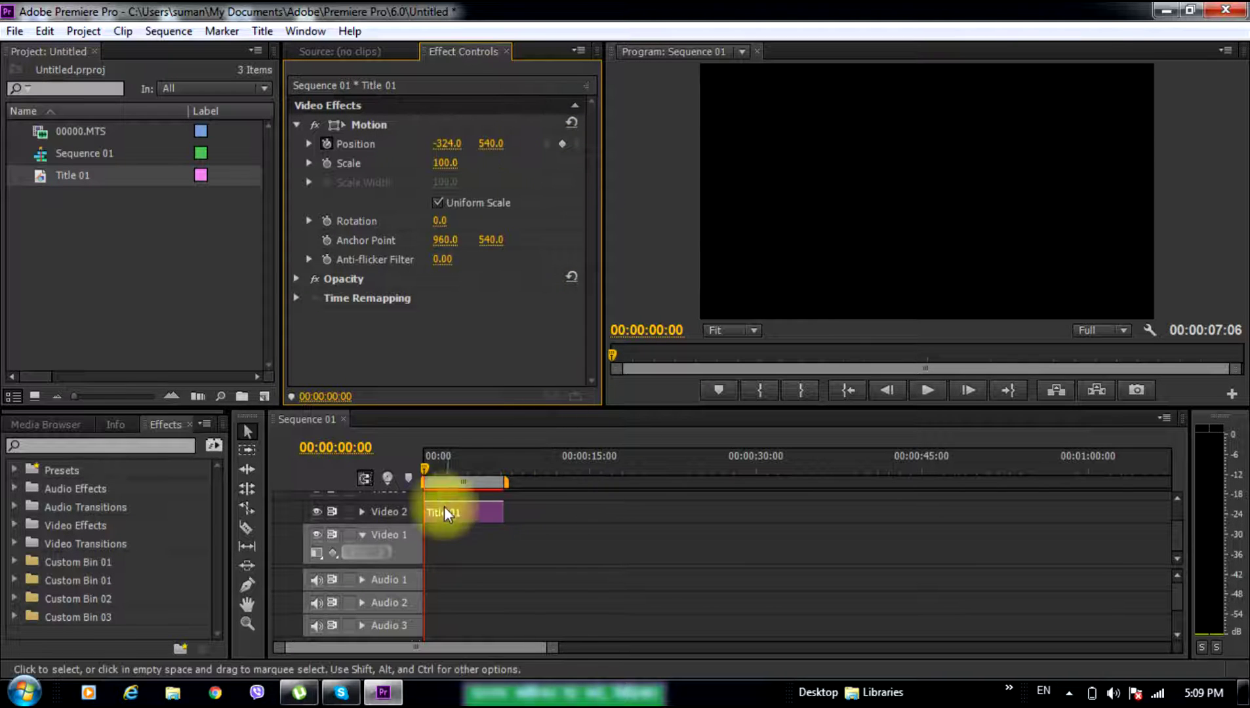
- Keyframe Position X to 844.0 at 00:00:03:03 and 2376.0 at 00:00:06:19
left_click_drag(424, 470, 458, 476)
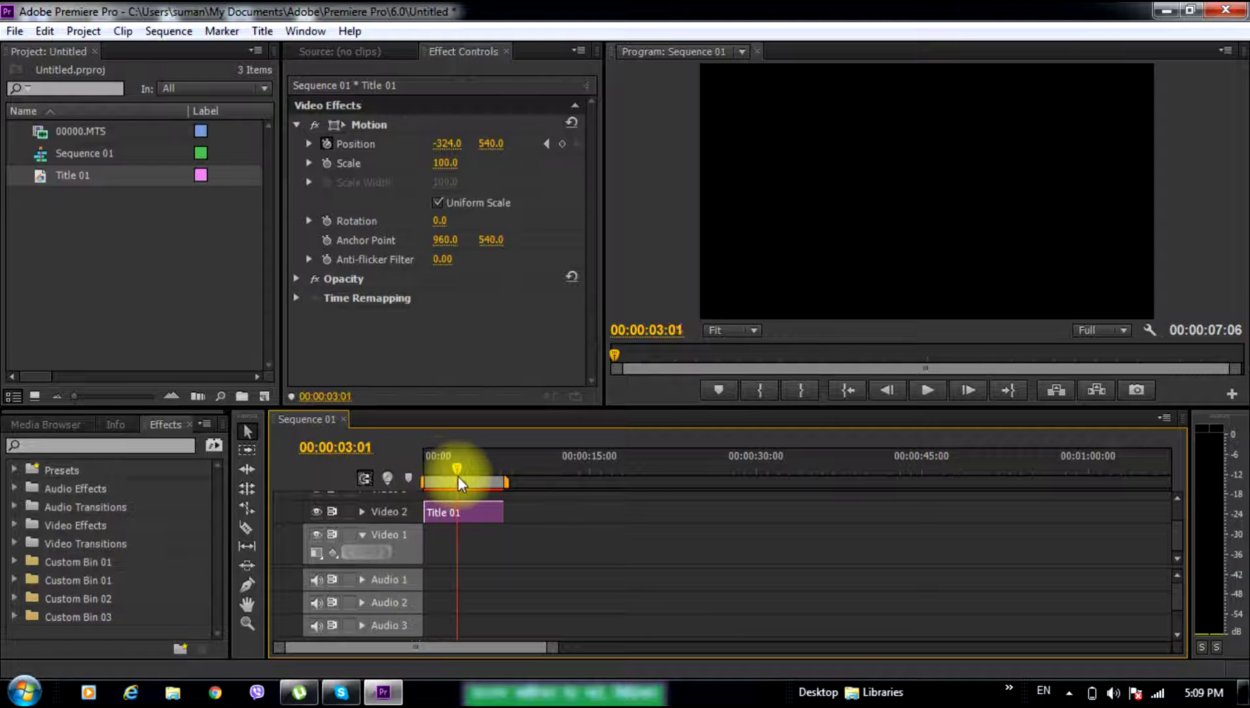
left_click_drag(446, 143, 1212, 144)
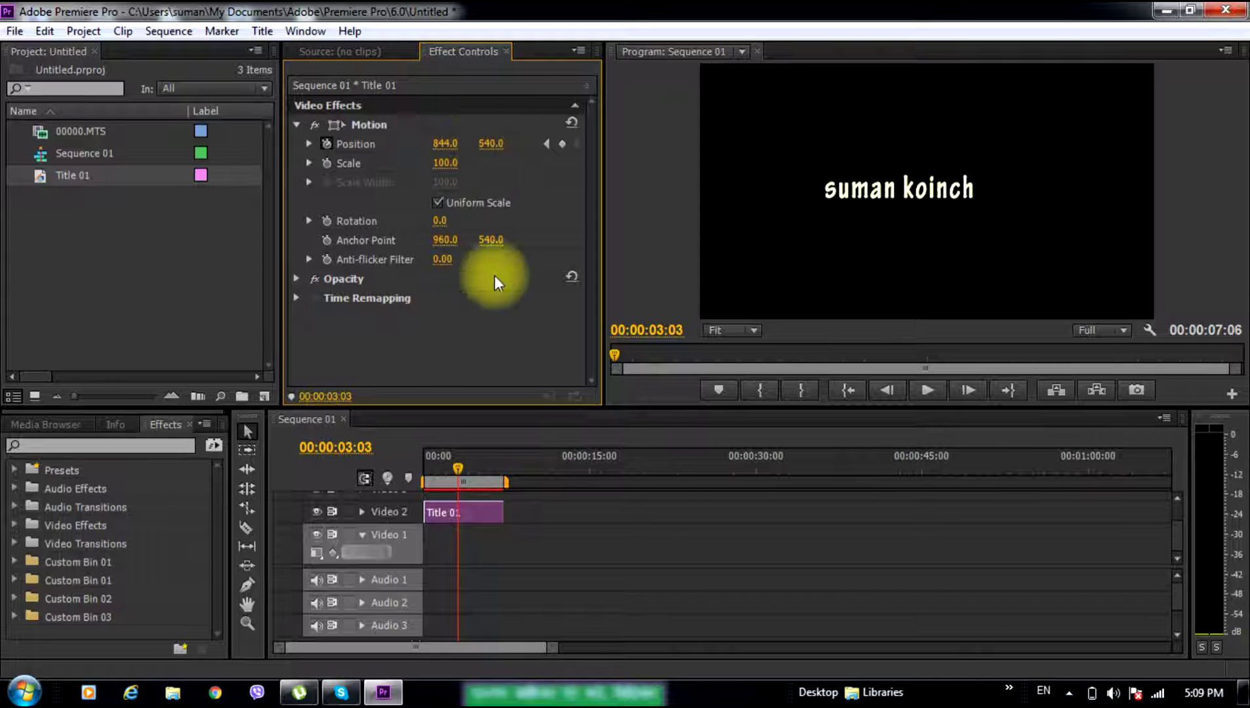
left_click_drag(457, 466, 500, 469)
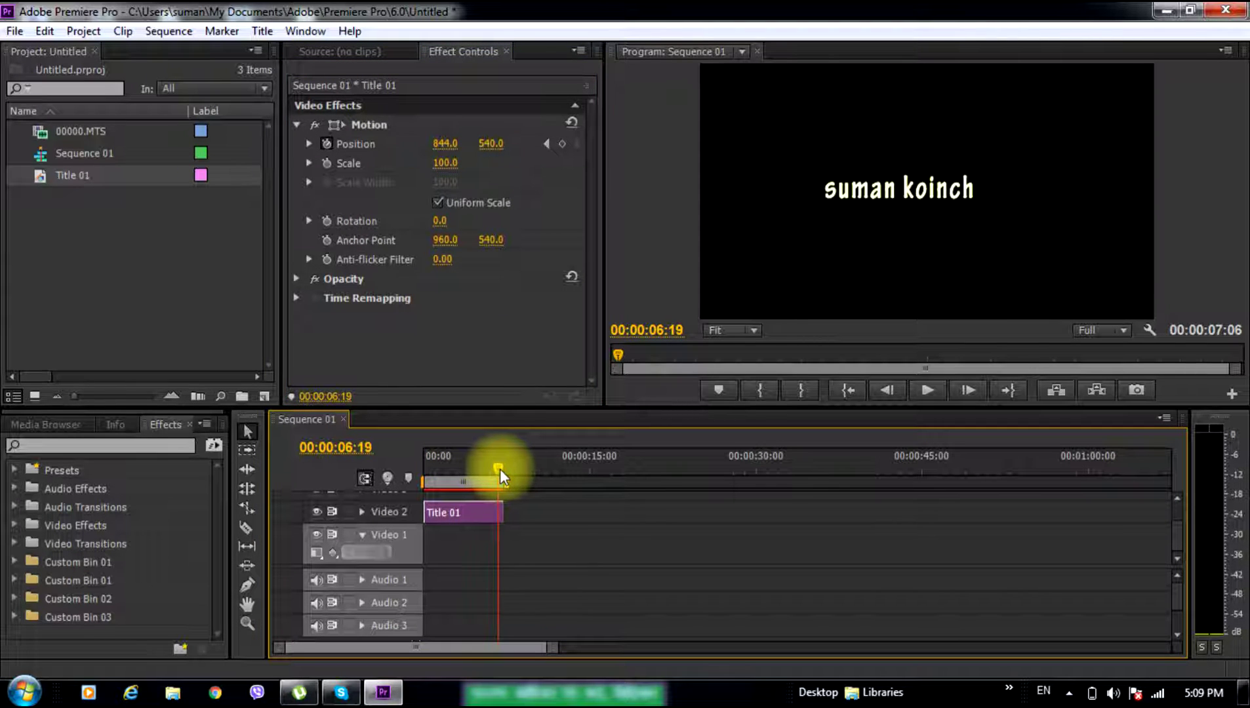
left_click(445, 144)
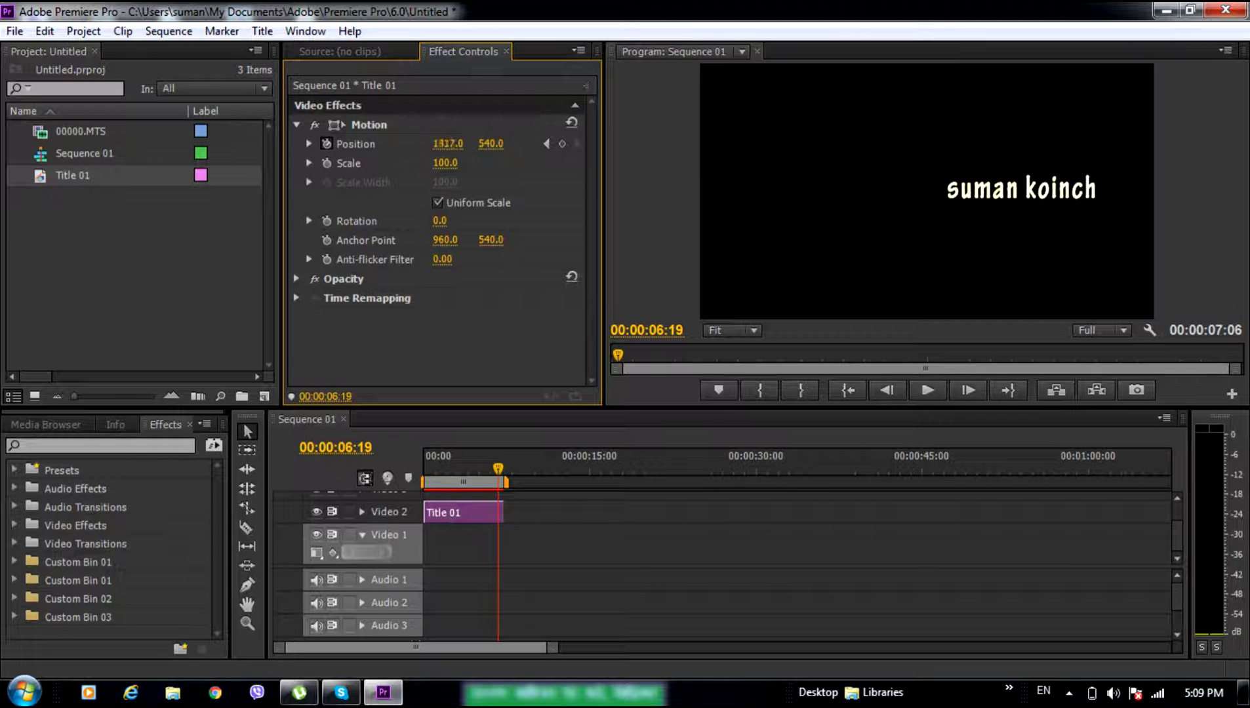
left_click_drag(446, 143, 532, 144)
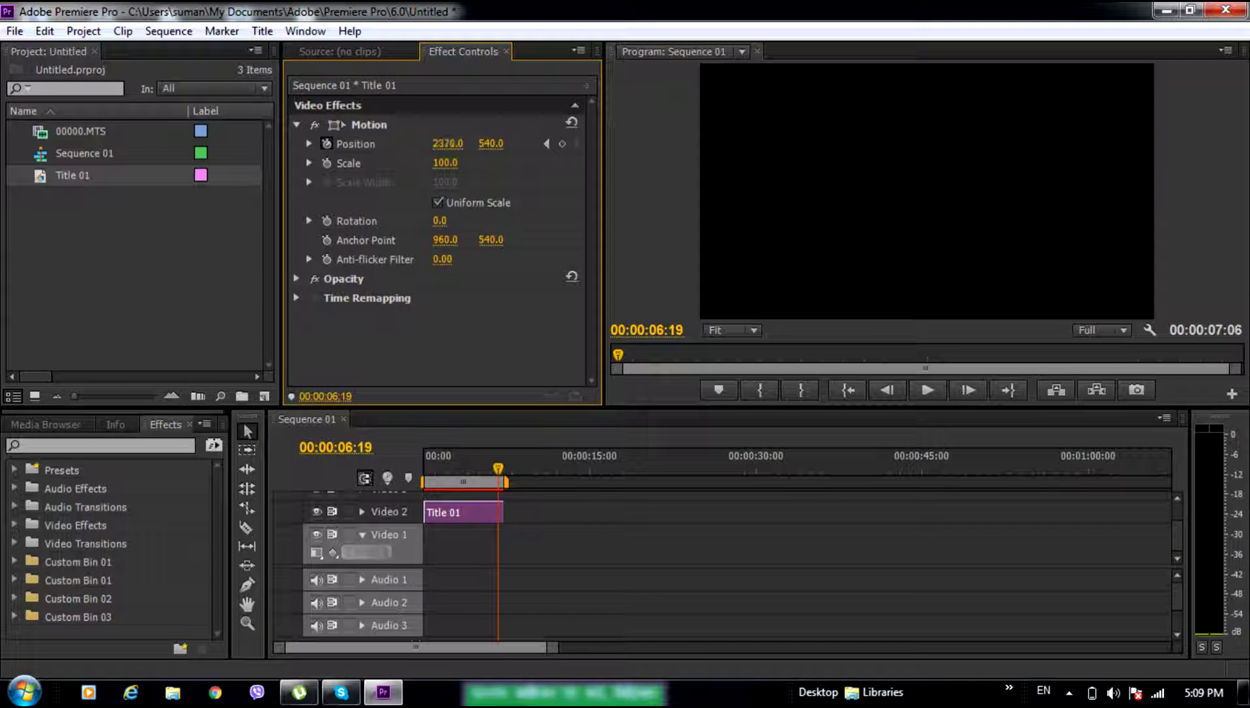
left_click_drag(500, 469, 412, 487)
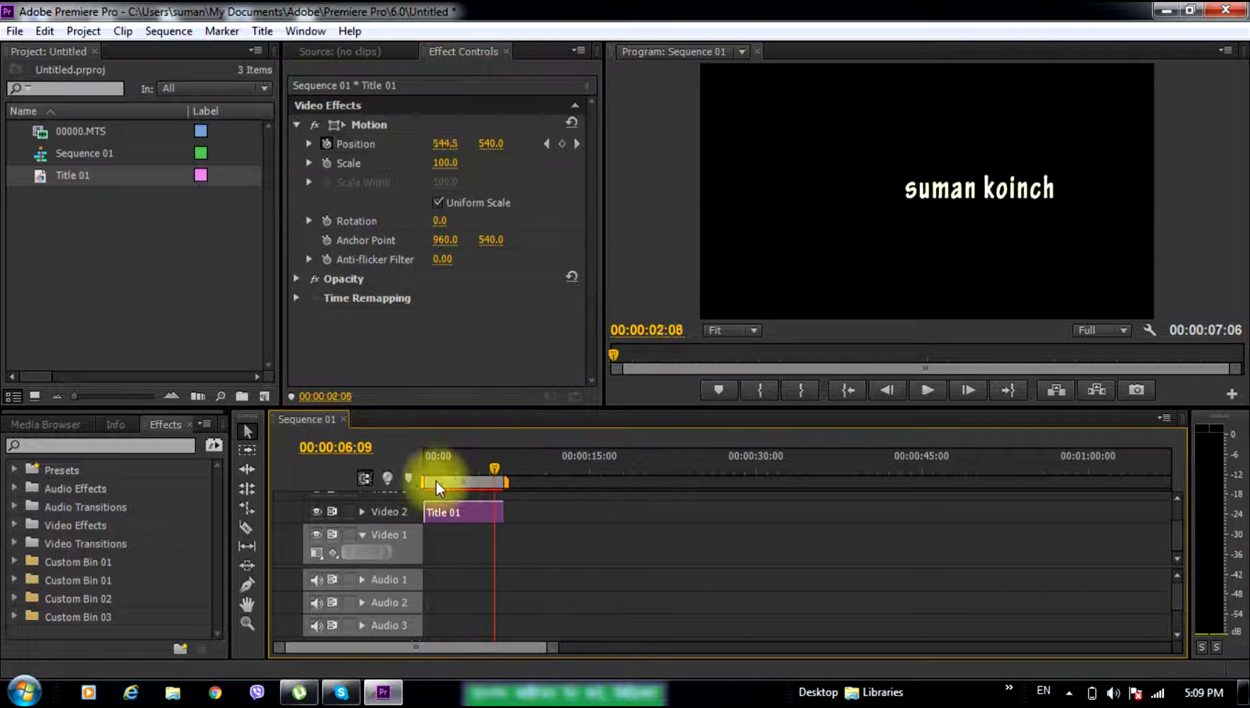
- Play back Title 01's slide animation and move to the clip's end
left_click(925, 391)
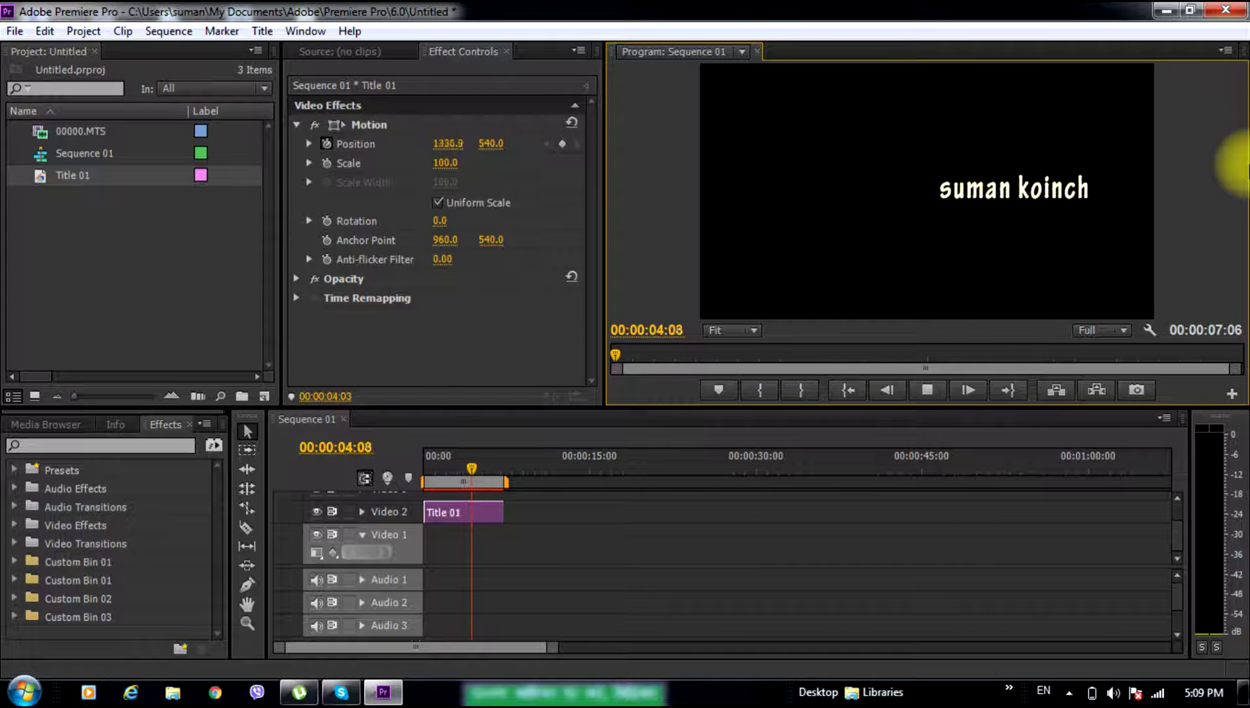
left_click(922, 391)
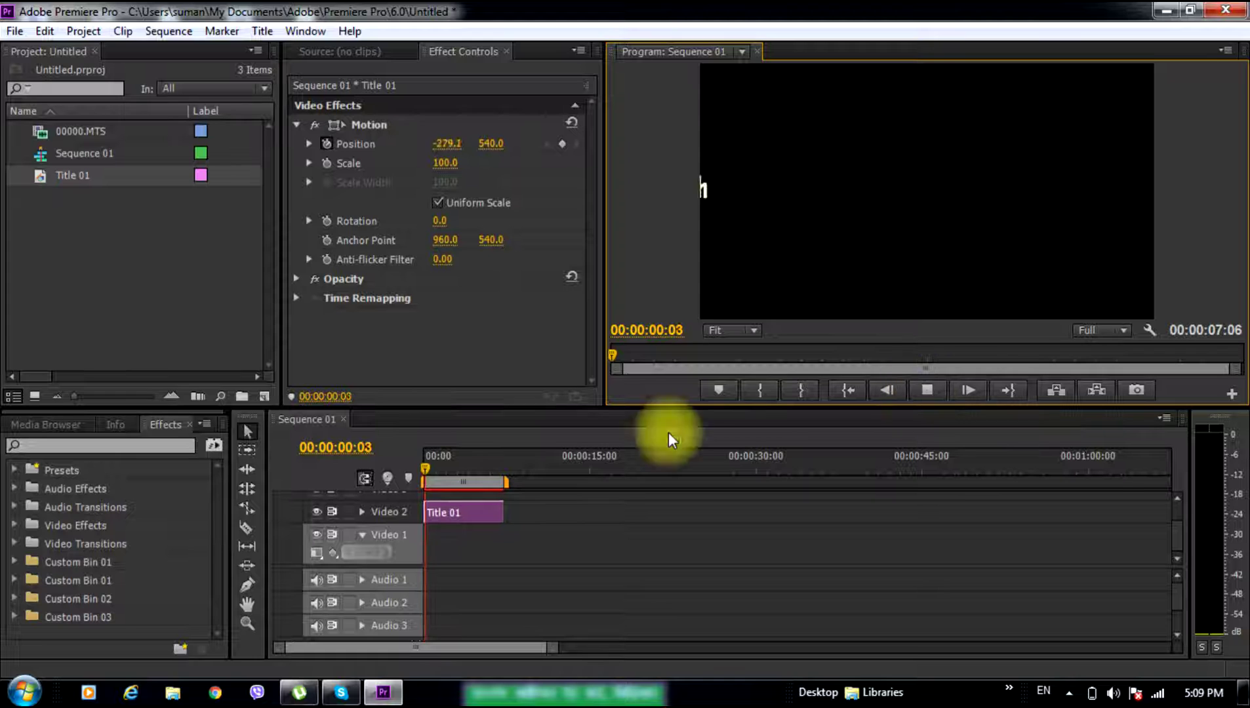
left_click(928, 389)
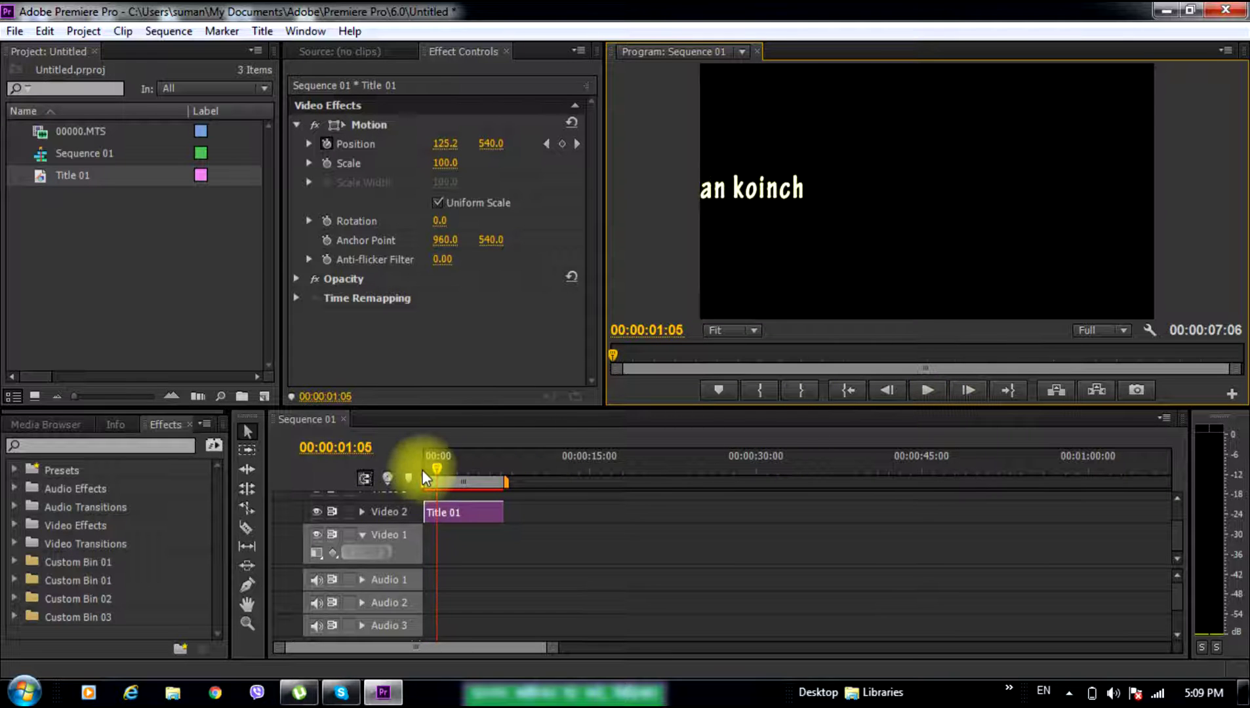
left_click_drag(435, 463, 502, 482)
- Create a new 1920×1080 title named Title 02
left_click(264, 396)
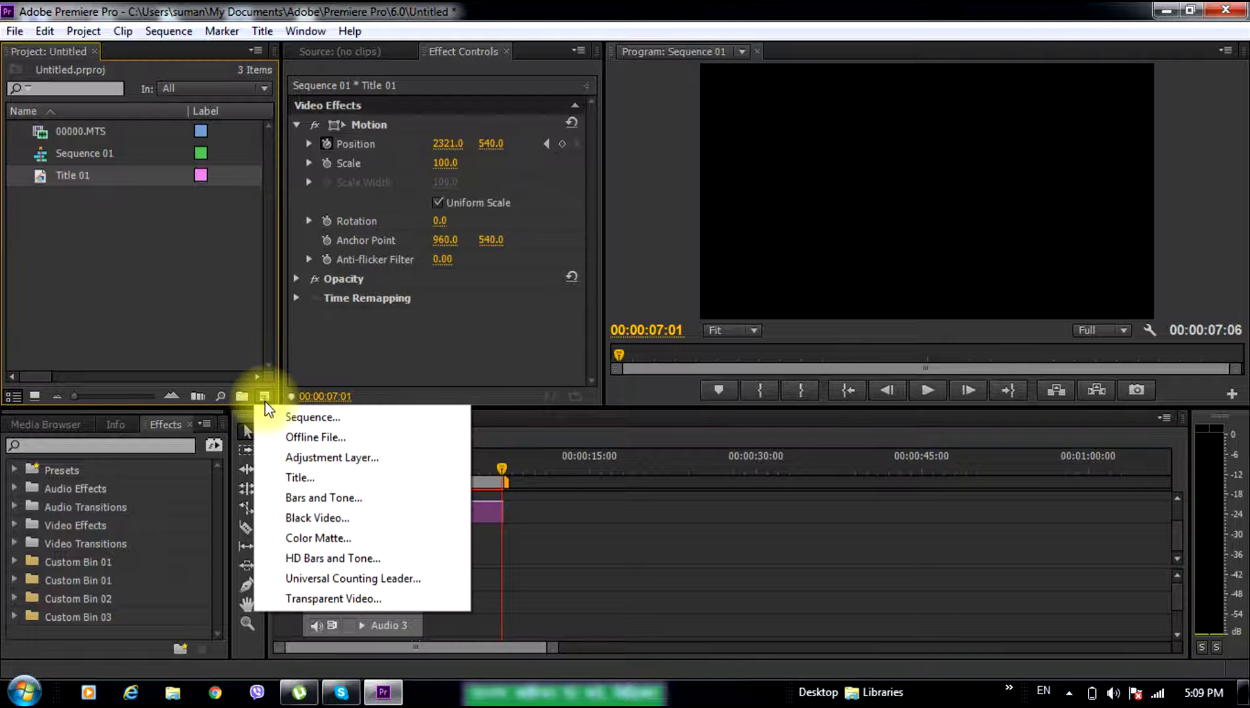
left_click(294, 477)
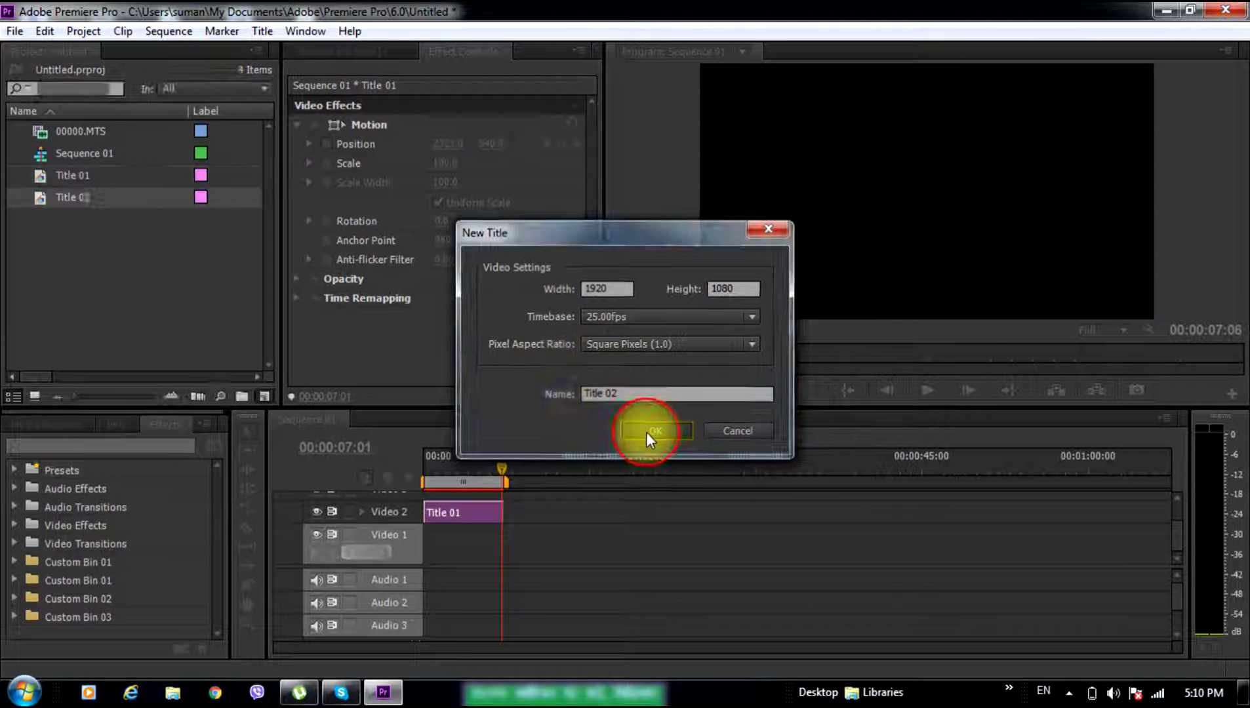
left_click(649, 434)
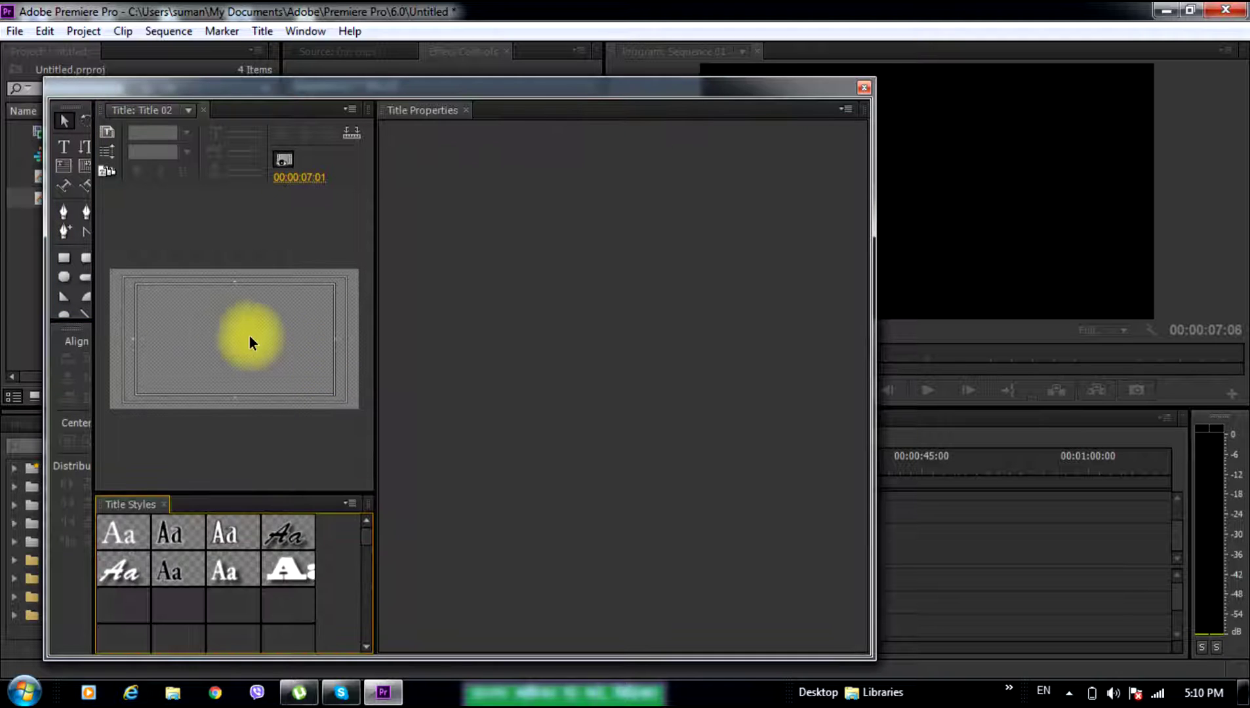
- Type the name on Title 02's canvas in Adobe Arabic 100 and select the line
left_click(63, 147)
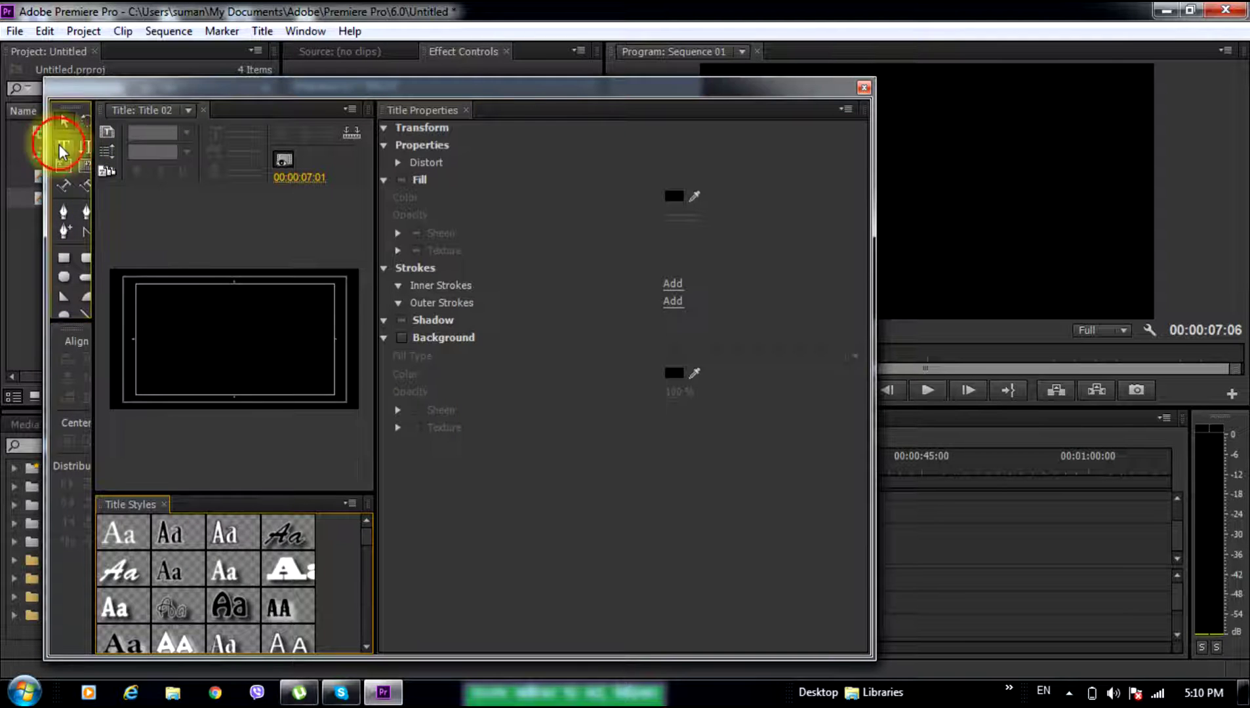
left_click(205, 335)
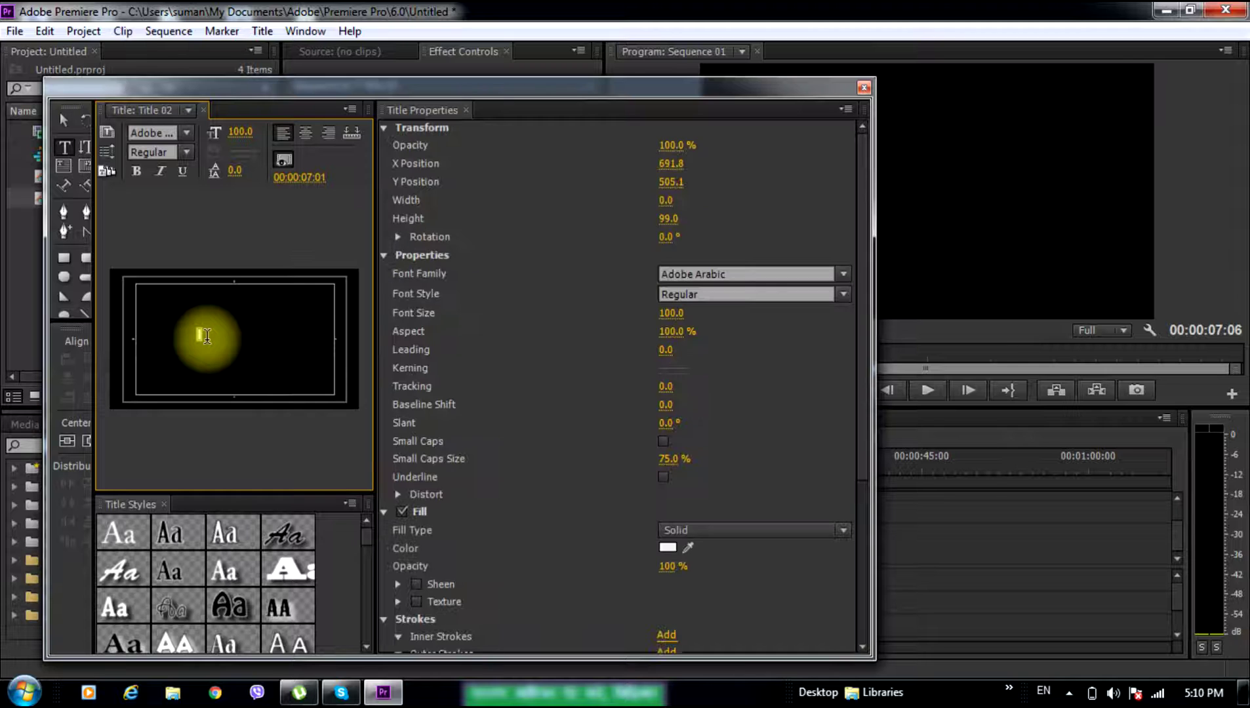
type("H")
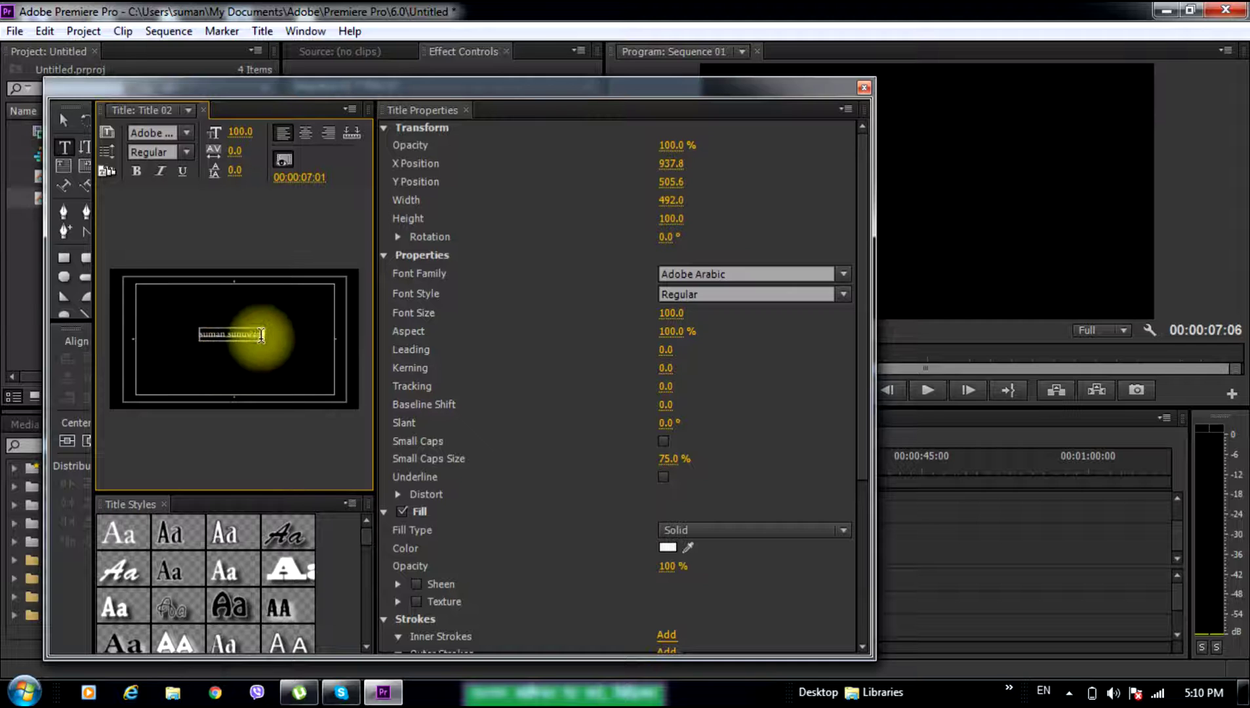
left_click(184, 346)
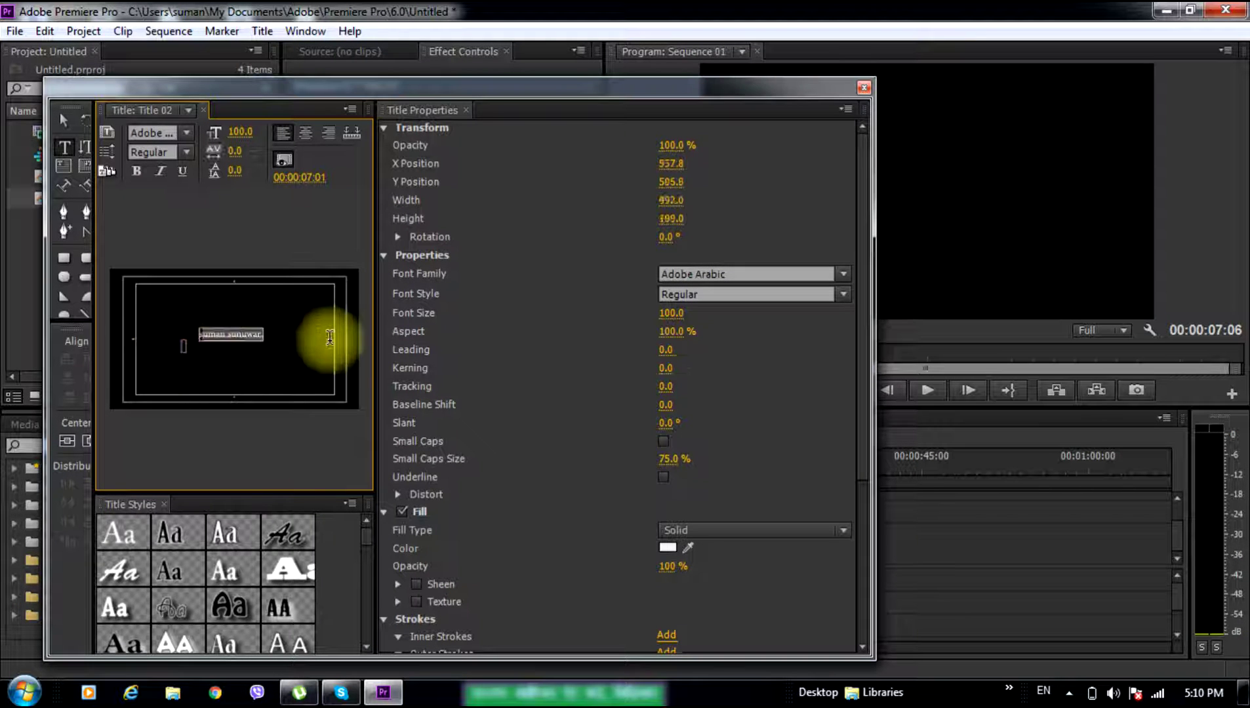
left_click(218, 352)
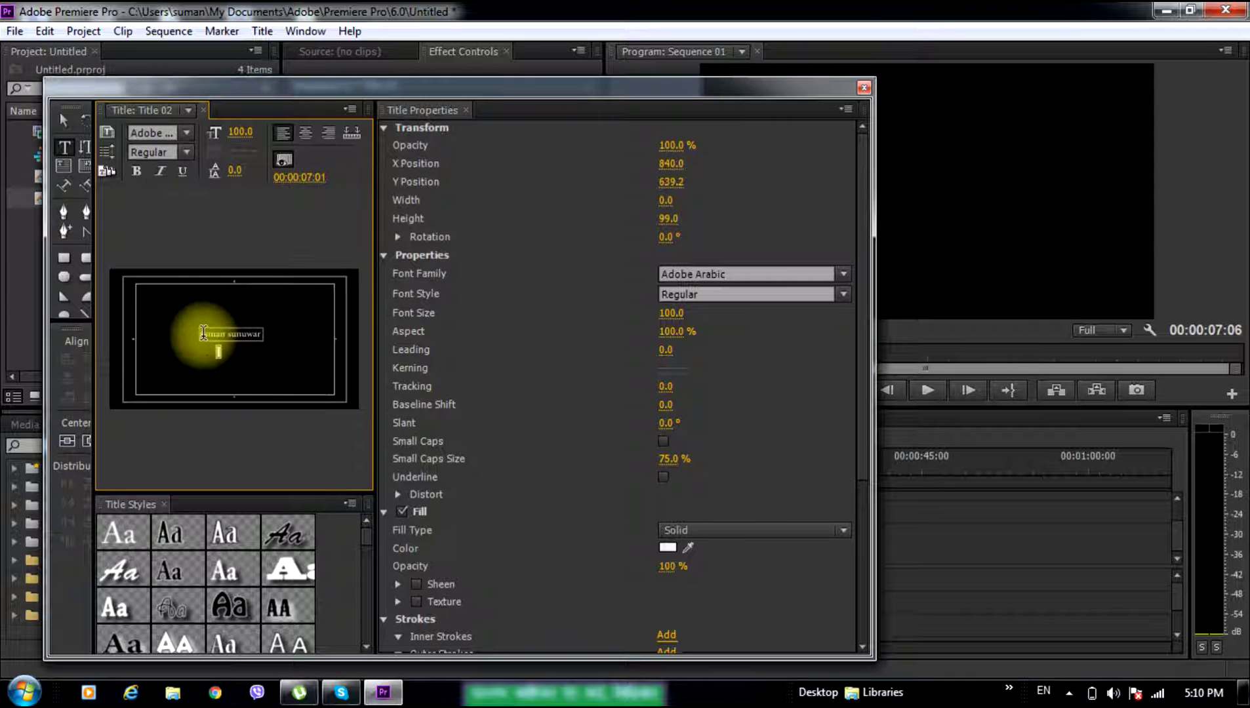
left_click(262, 336)
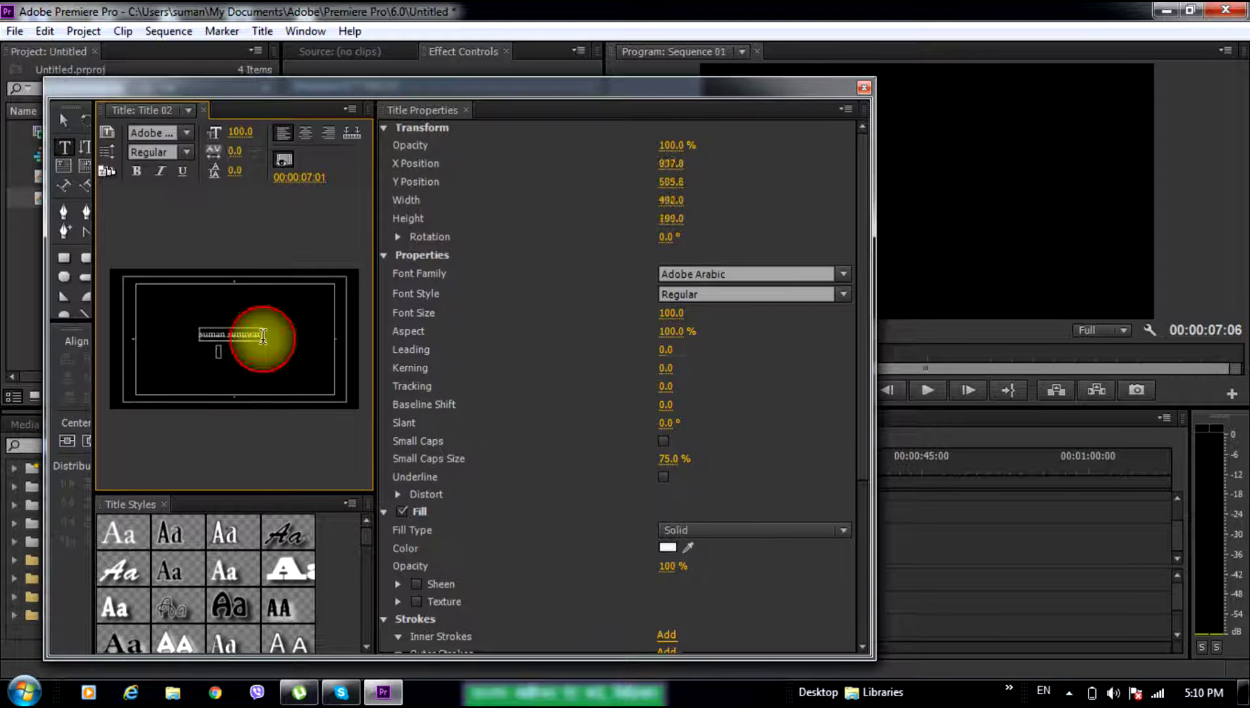
left_click_drag(263, 335, 200, 328)
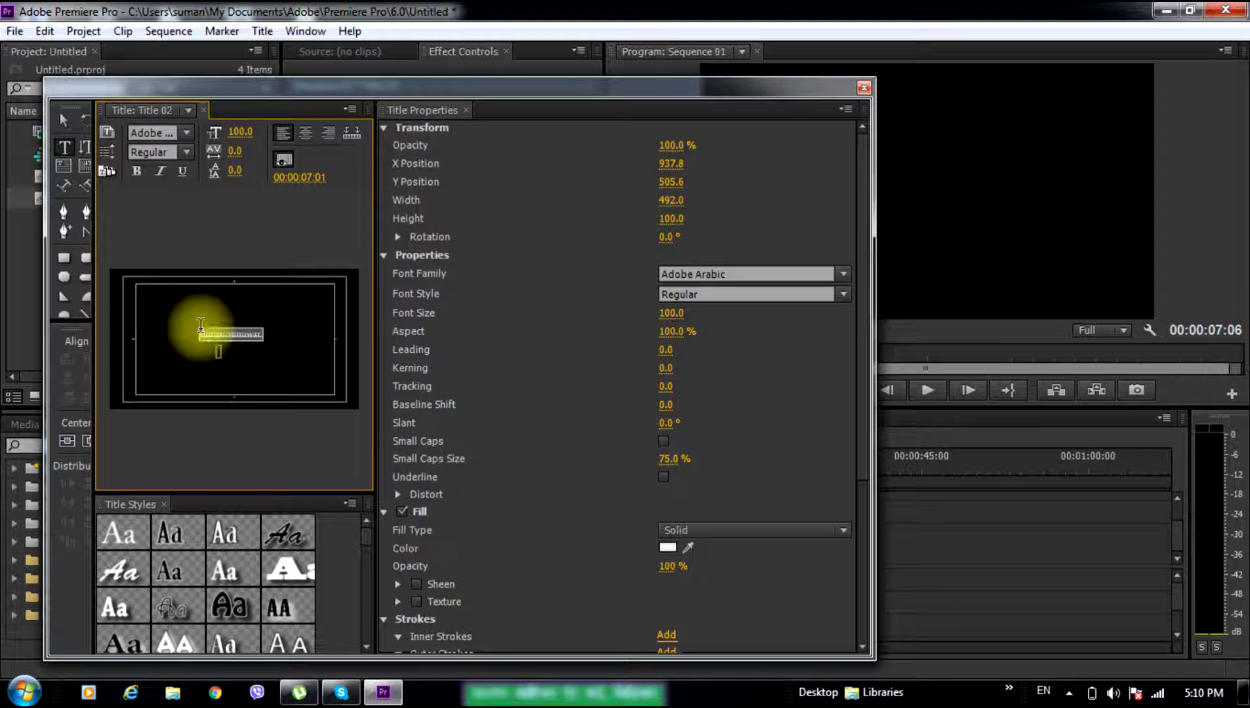
scroll(362, 545, "down", 5)
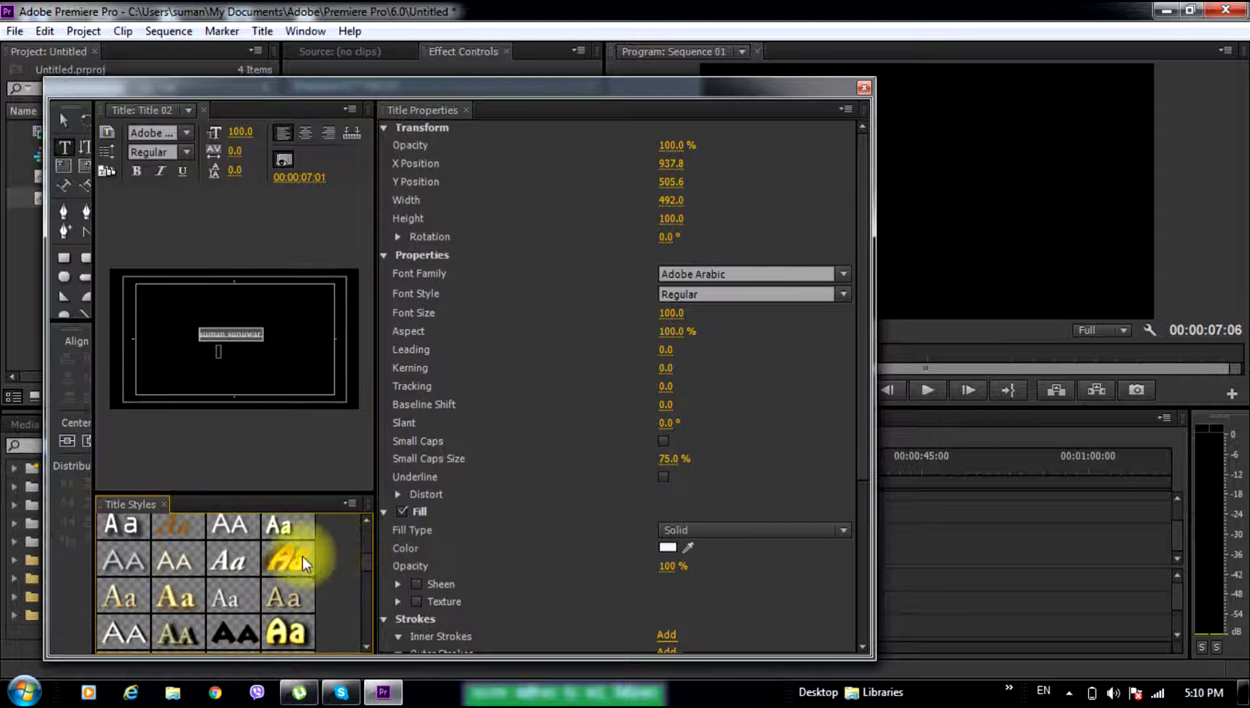
- Style Title 02 in gradient Tekton Pro Bold Condensed at 212.9, centred, then close the designer
left_click(276, 517)
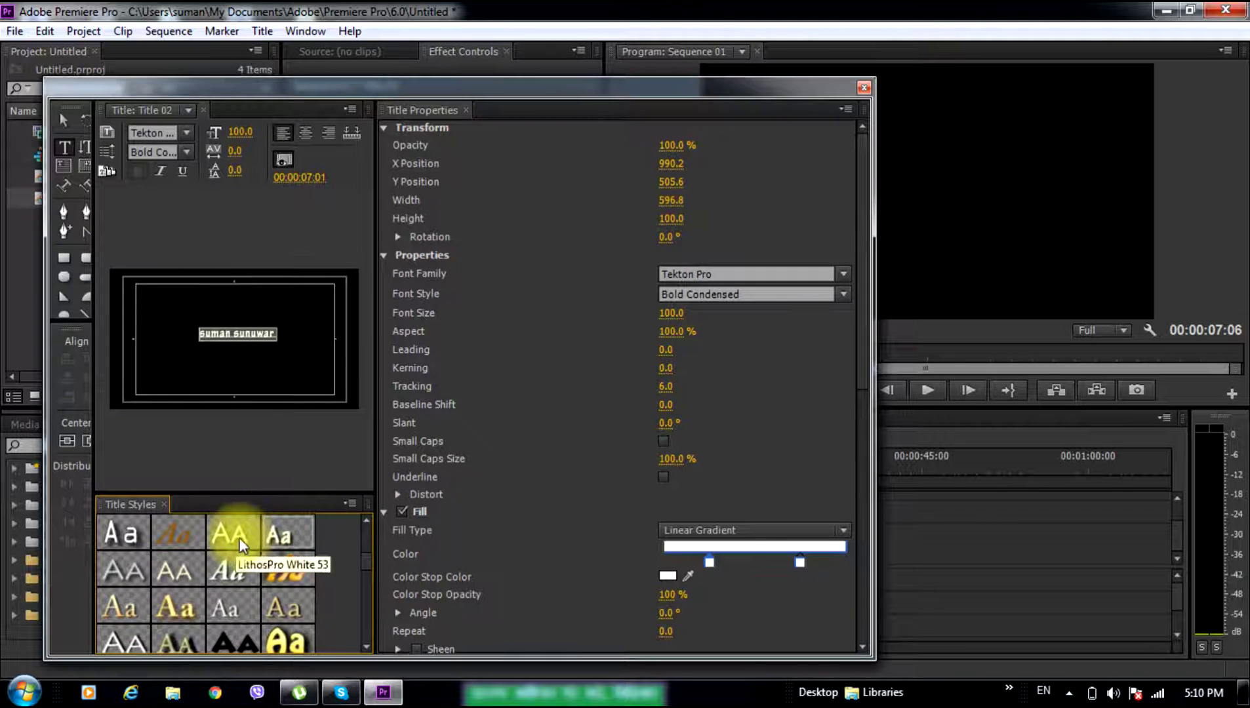
left_click(63, 125)
left_click_drag(276, 340, 307, 358)
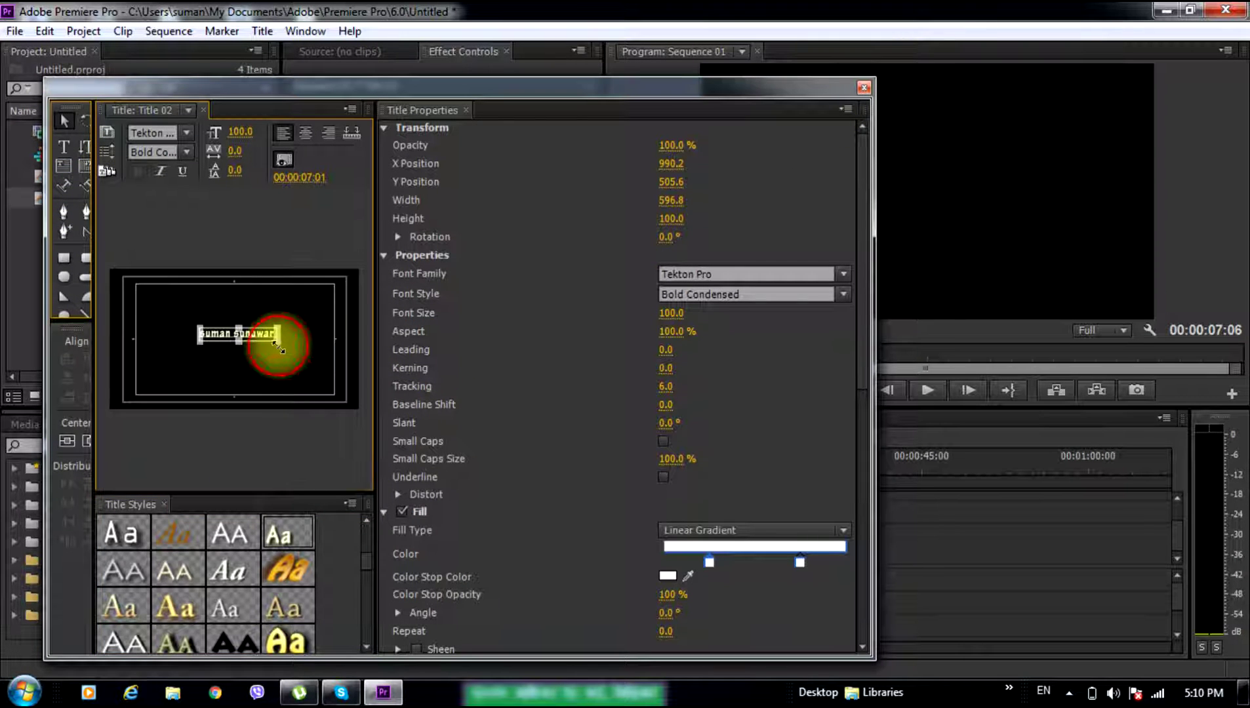
left_click(85, 445)
left_click(66, 439)
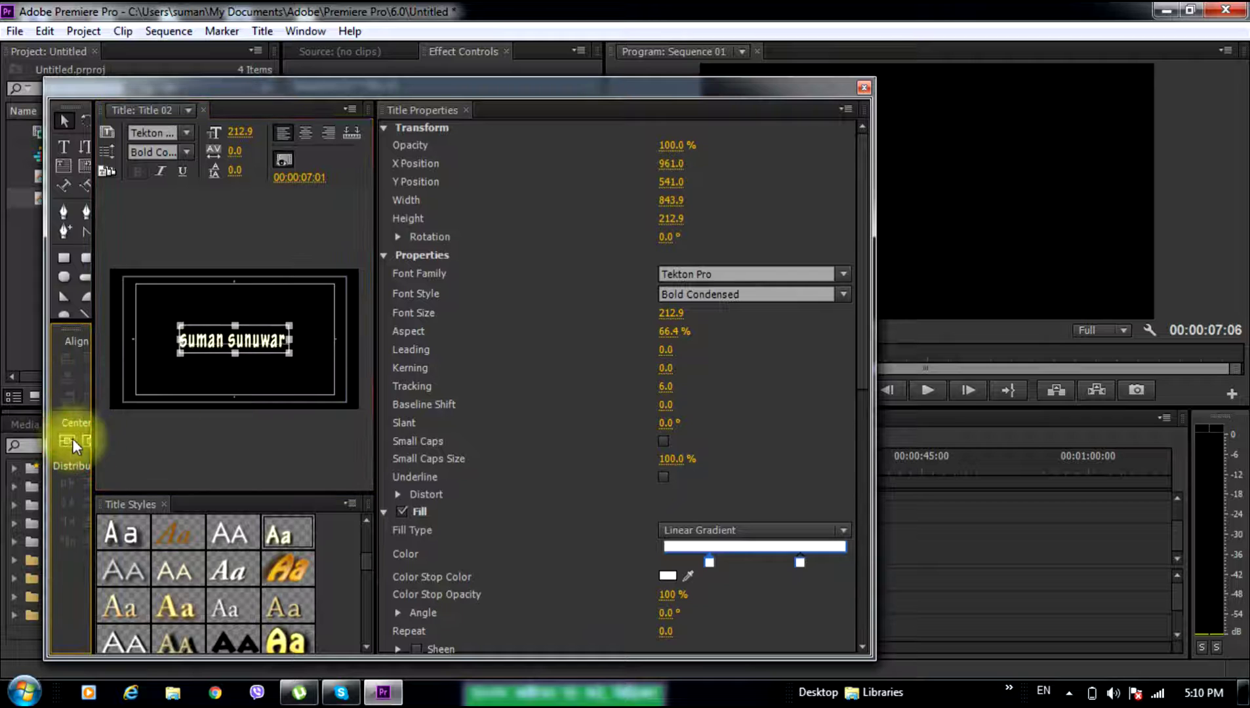
left_click(863, 90)
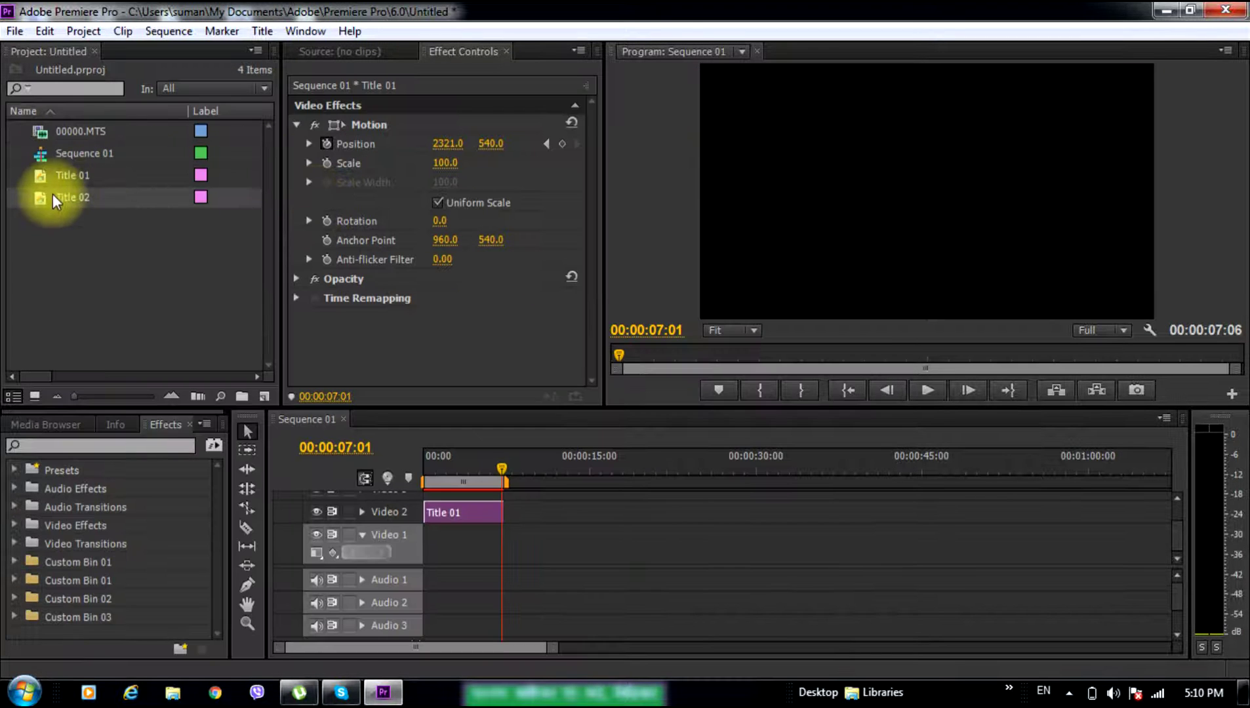
- Place Title 02 on Video 2 right after Title 01 and select it at 00:00:07:05
mouse_move(54, 196)
left_mouse_down()
mouse_move(532, 515)
mouse_move(583, 512)
left_mouse_up()
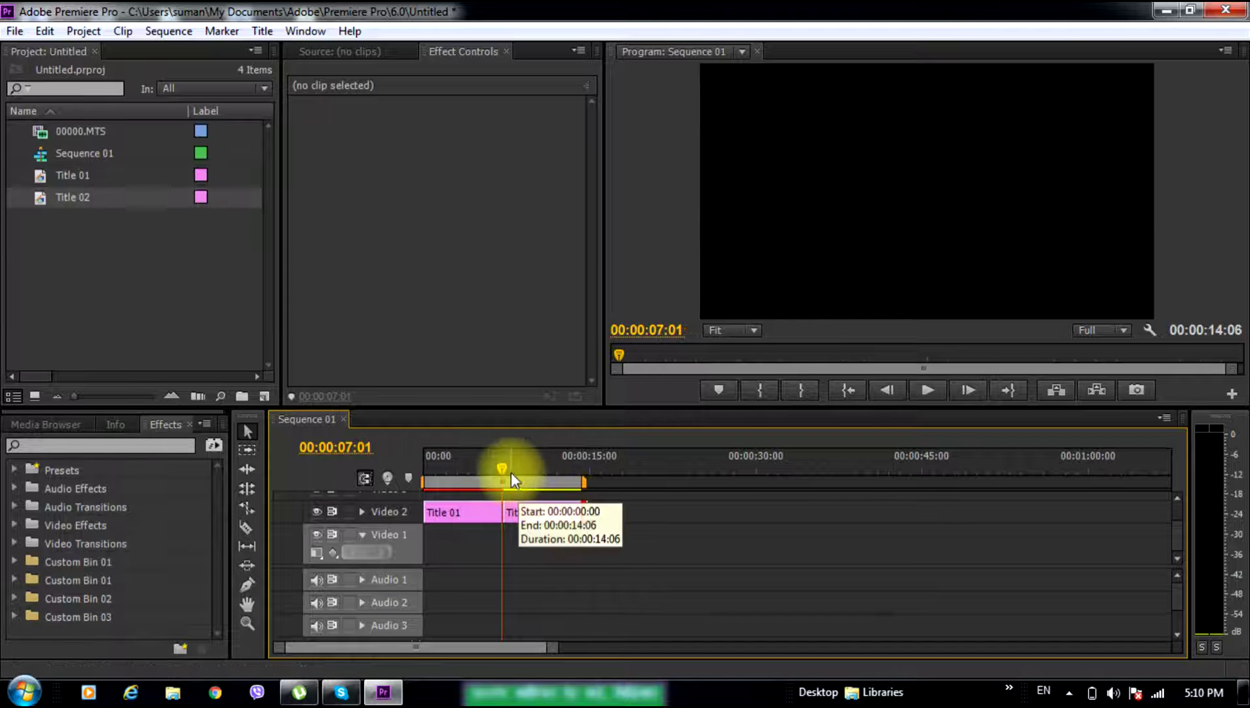
left_click_drag(498, 468, 504, 467)
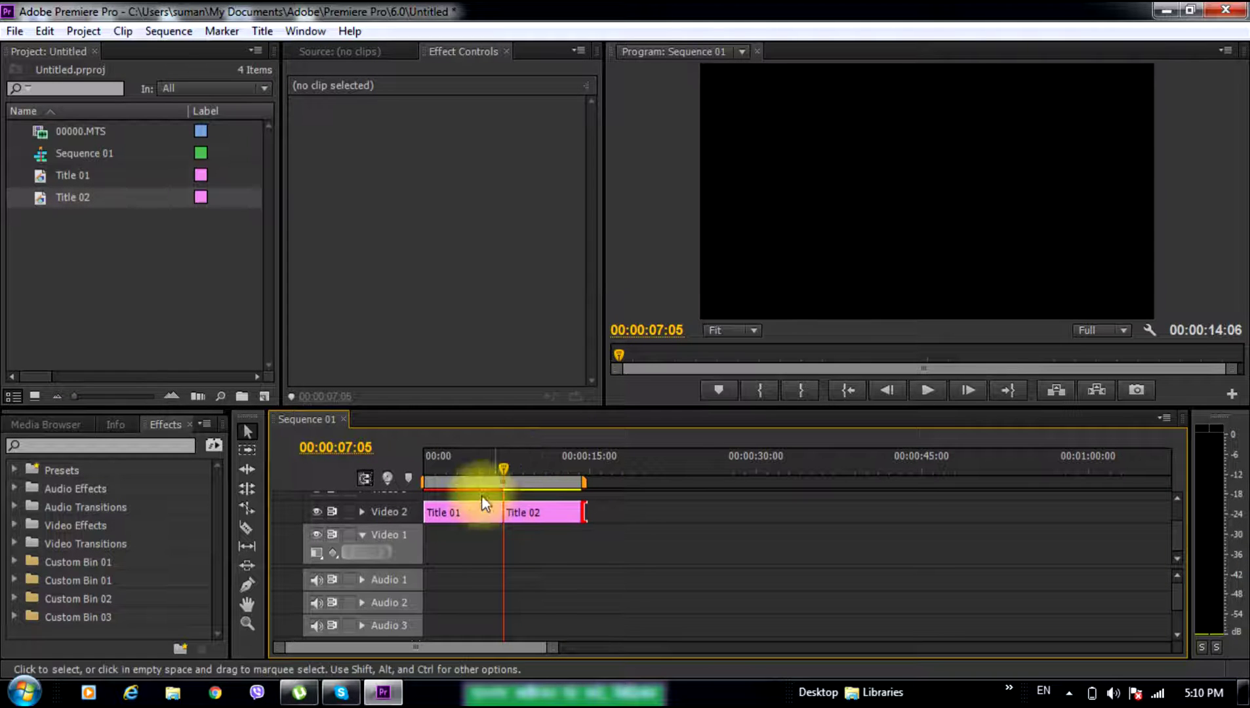
left_click(530, 514)
left_click_drag(501, 462, 505, 466)
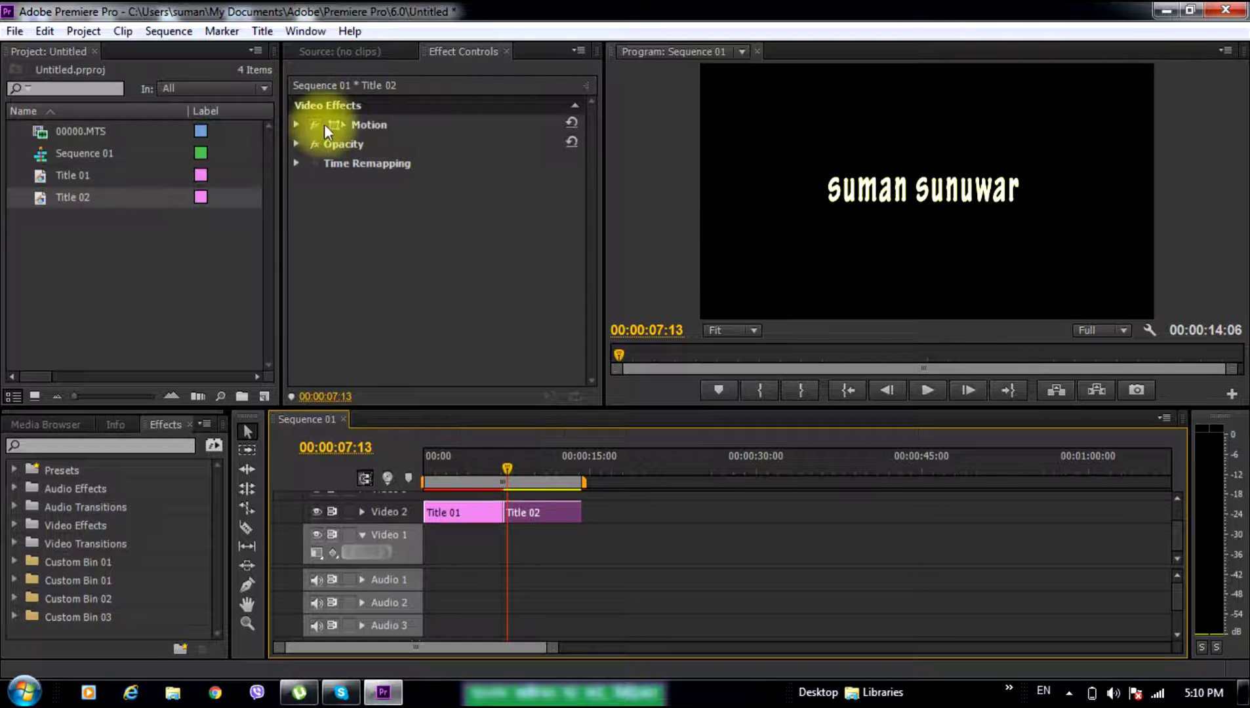
- Keyframe Title 02's Position Y at 1190 at its start and about 547 near 9 seconds
left_click(296, 125)
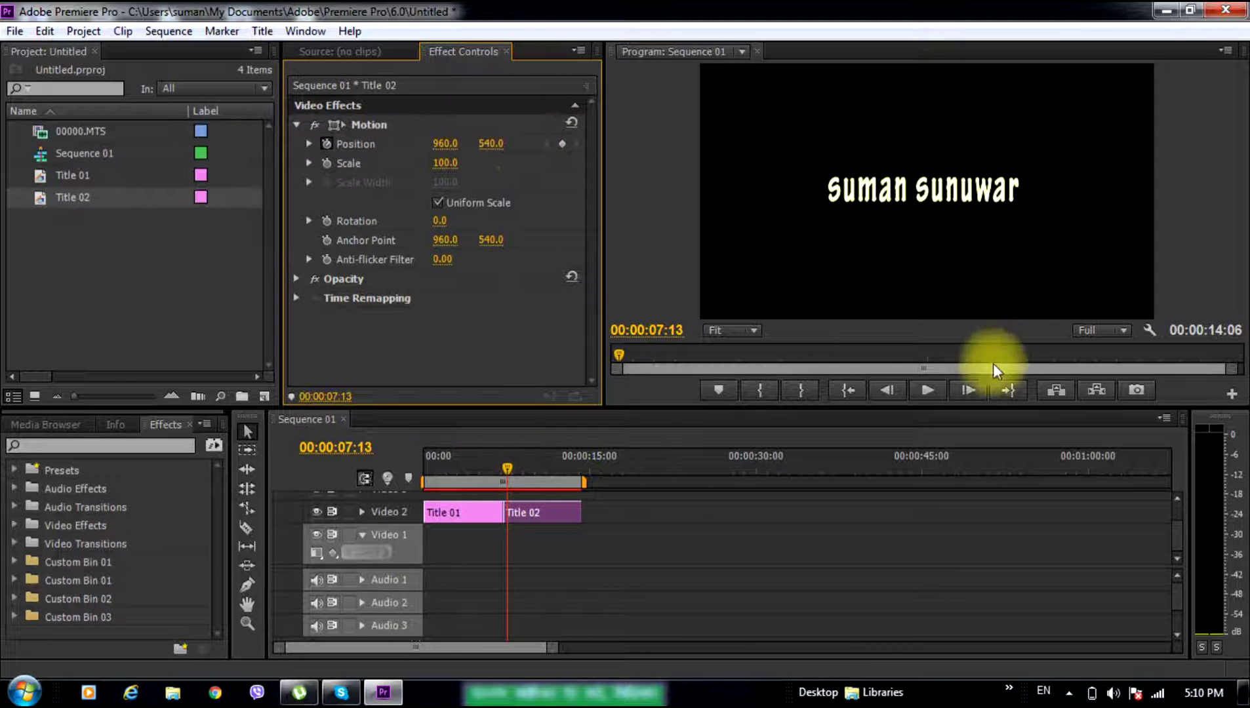
left_click_drag(482, 150, 908, 149)
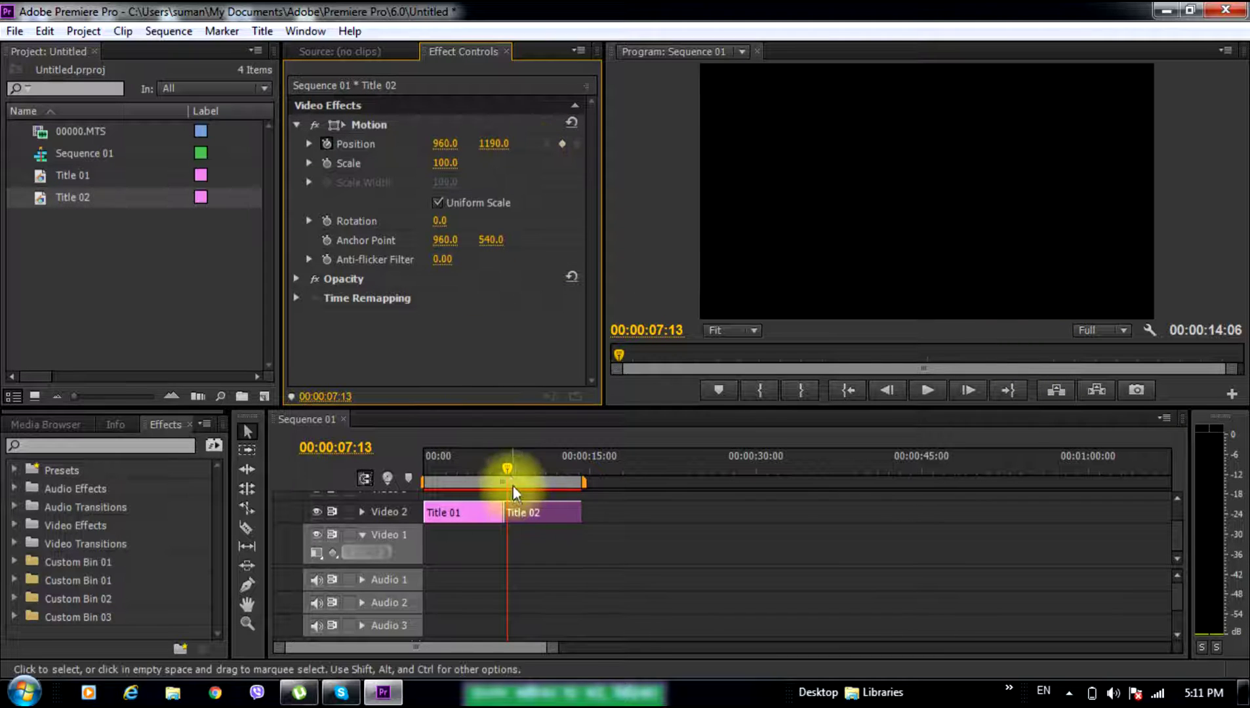
left_click_drag(506, 470, 534, 473)
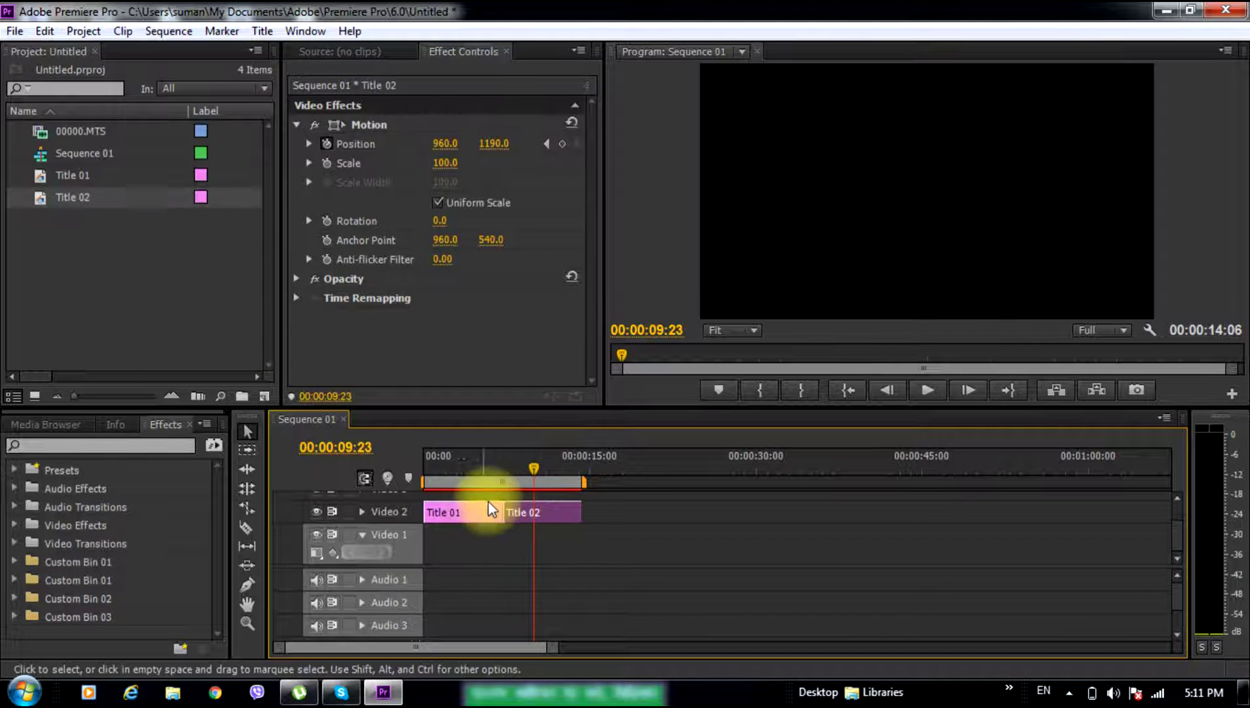
left_click_drag(502, 151, 394, 151)
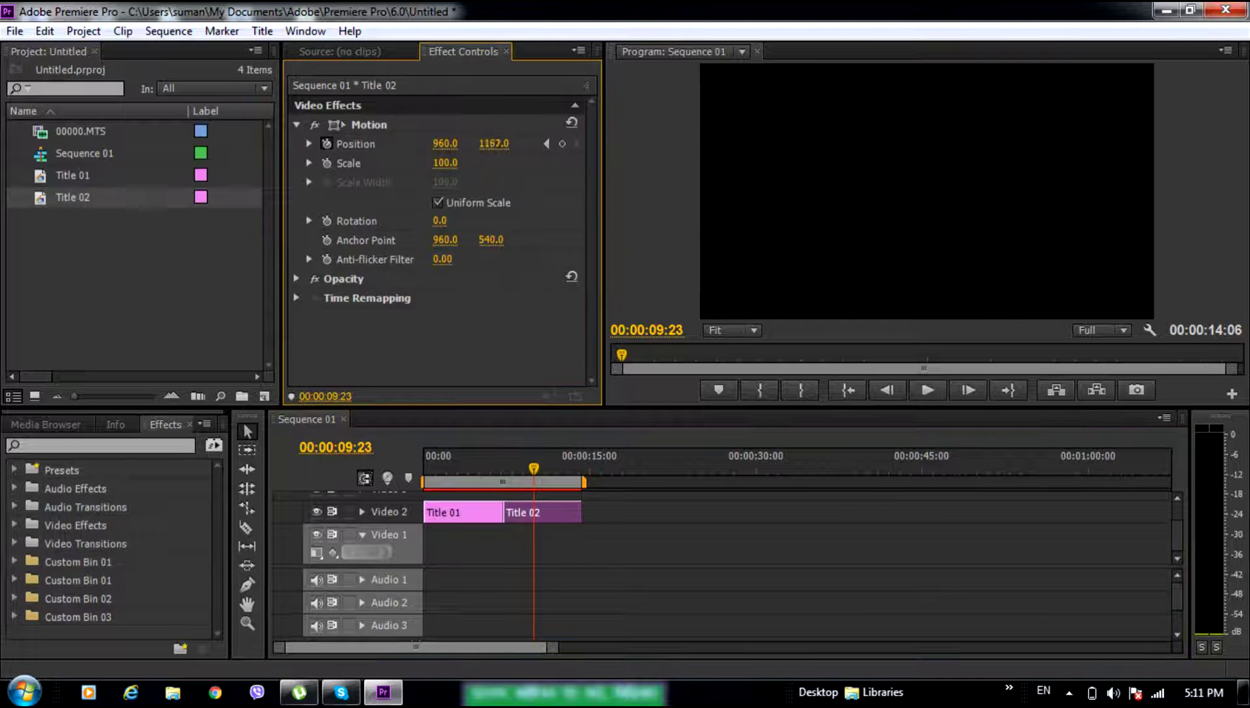
left_click_drag(490, 143, 437, 144)
- Keyframe Position Y to -134 at 00:00:13:20 and preview the upward scroll
left_click_drag(536, 468, 581, 479)
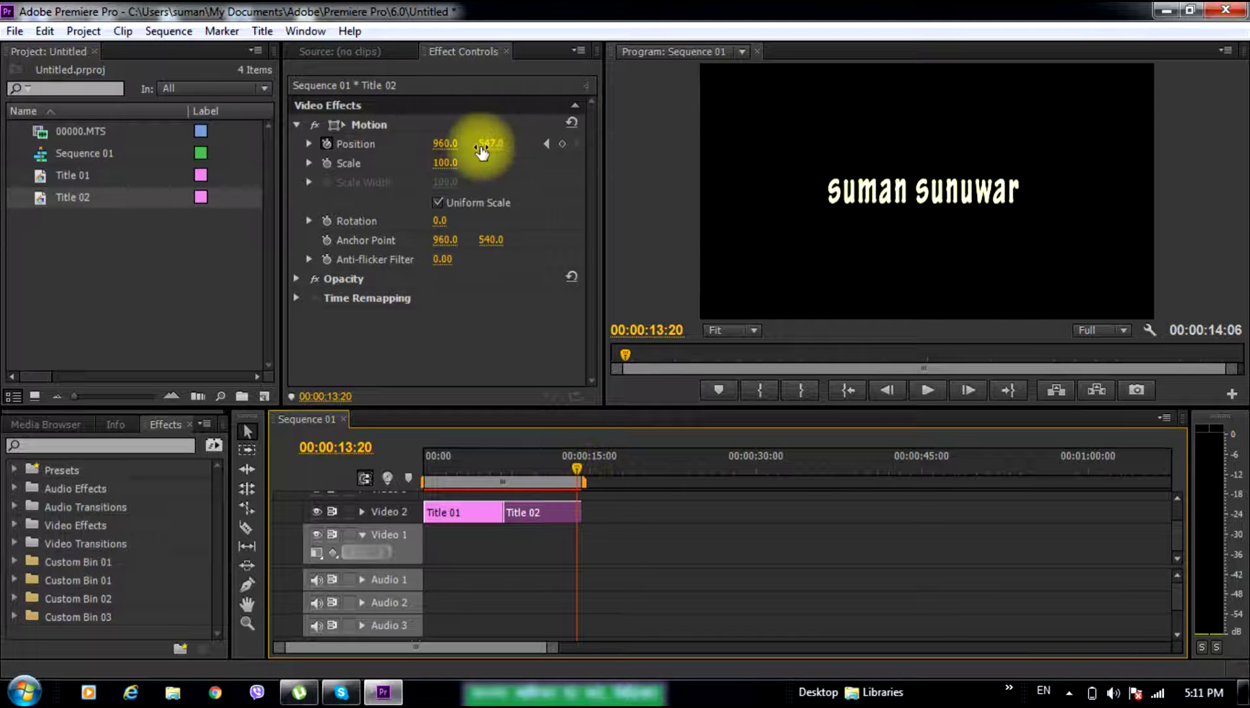
left_click_drag(482, 148, 105, 148)
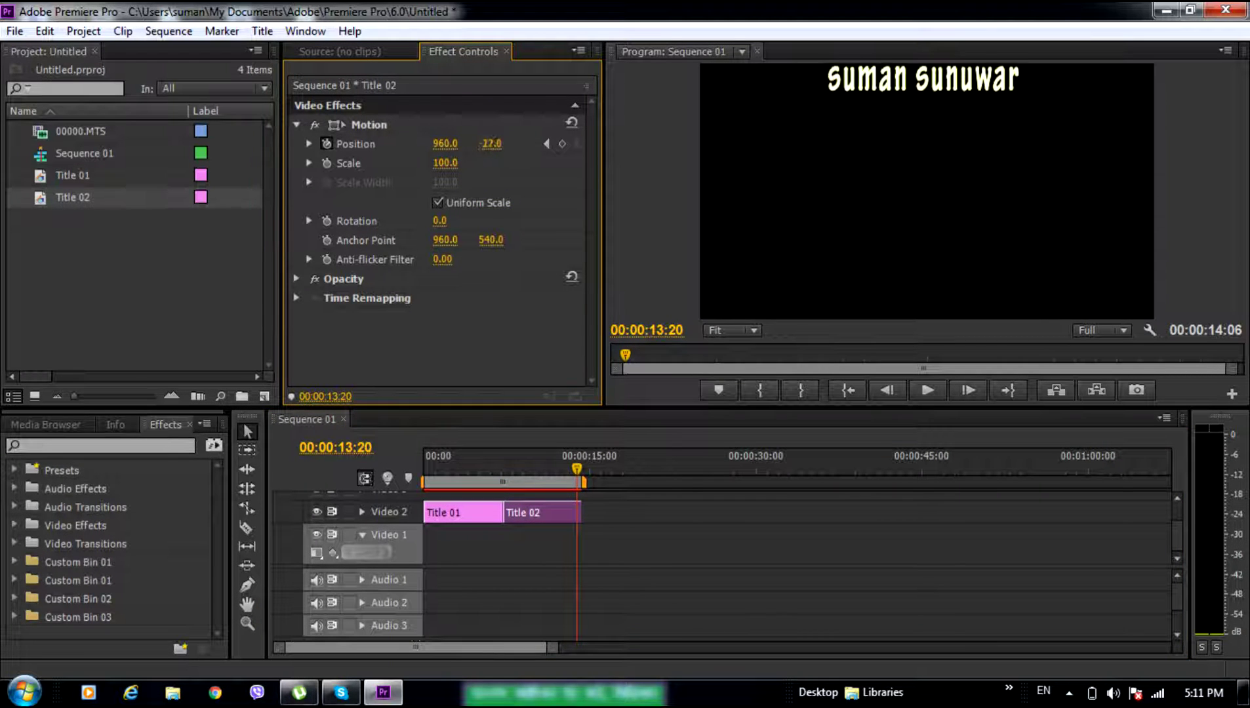
left_click_drag(491, 144, 421, 143)
mouse_move(576, 473)
left_mouse_down()
mouse_move(505, 491)
mouse_move(514, 485)
left_mouse_up()
left_click(917, 394)
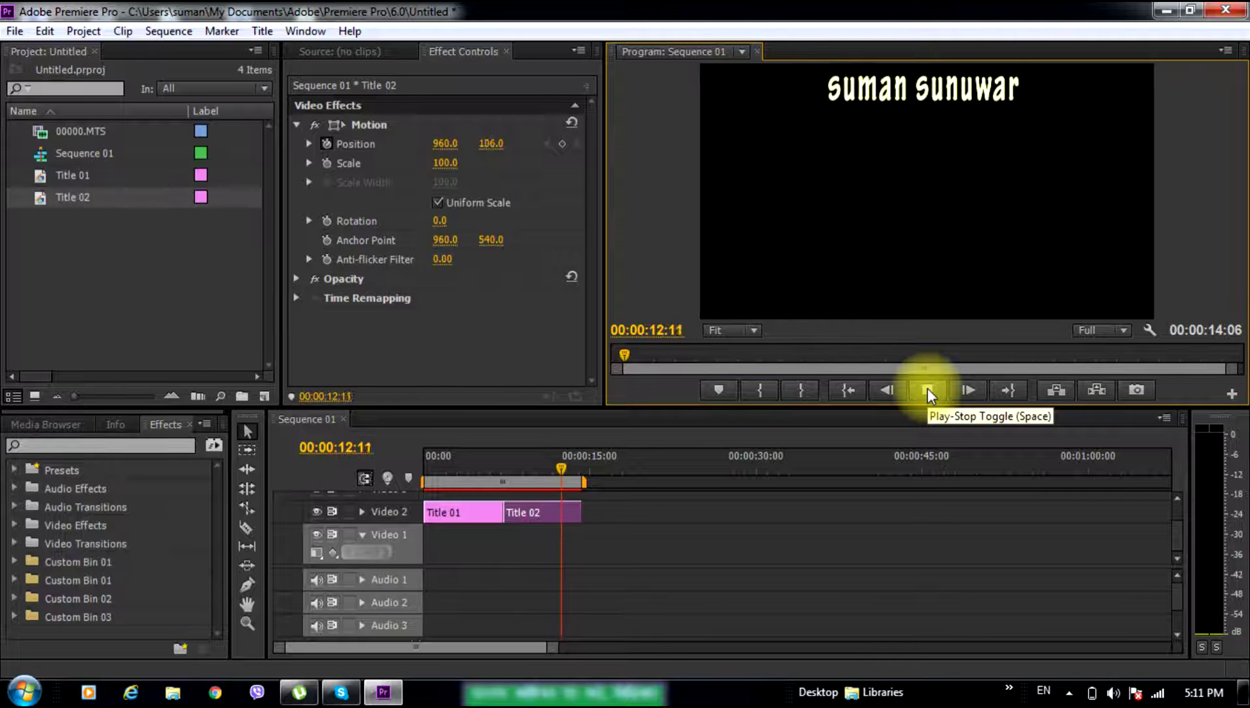
left_click(928, 389)
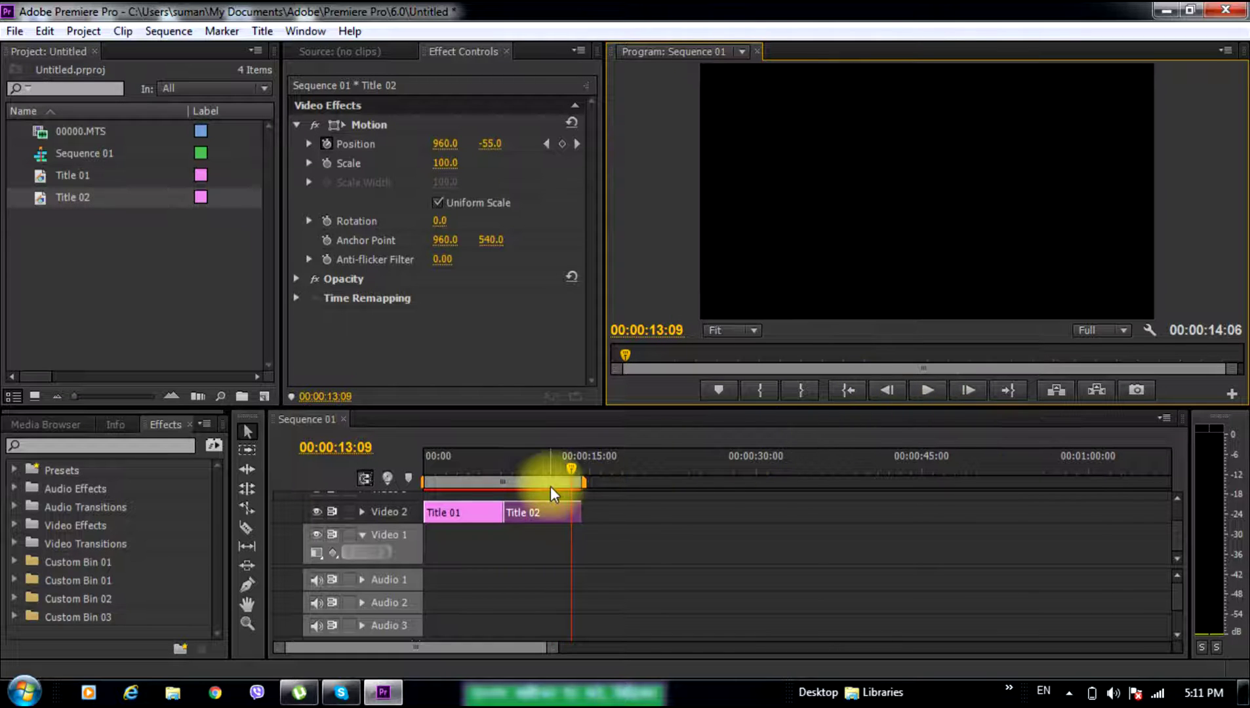
left_click_drag(569, 468, 579, 469)
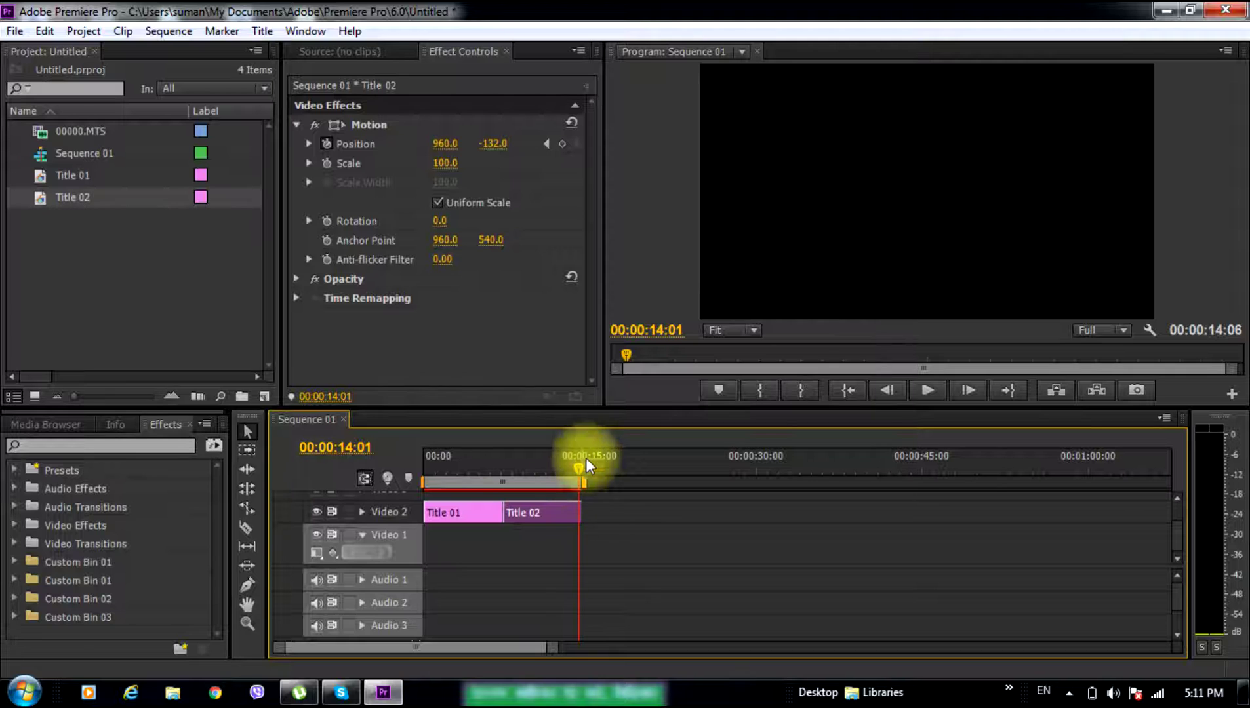
- Create a new 1920×1080 title named Title 03
left_click(262, 397)
left_click(298, 479)
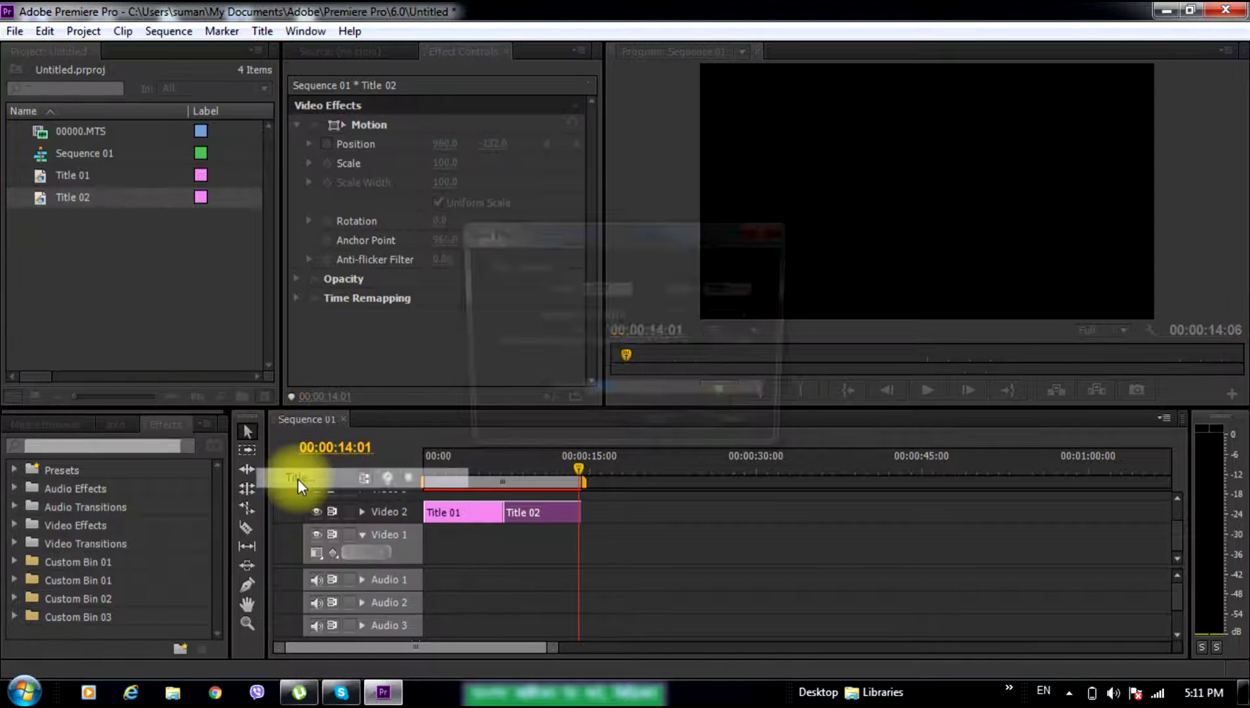
left_click(655, 431)
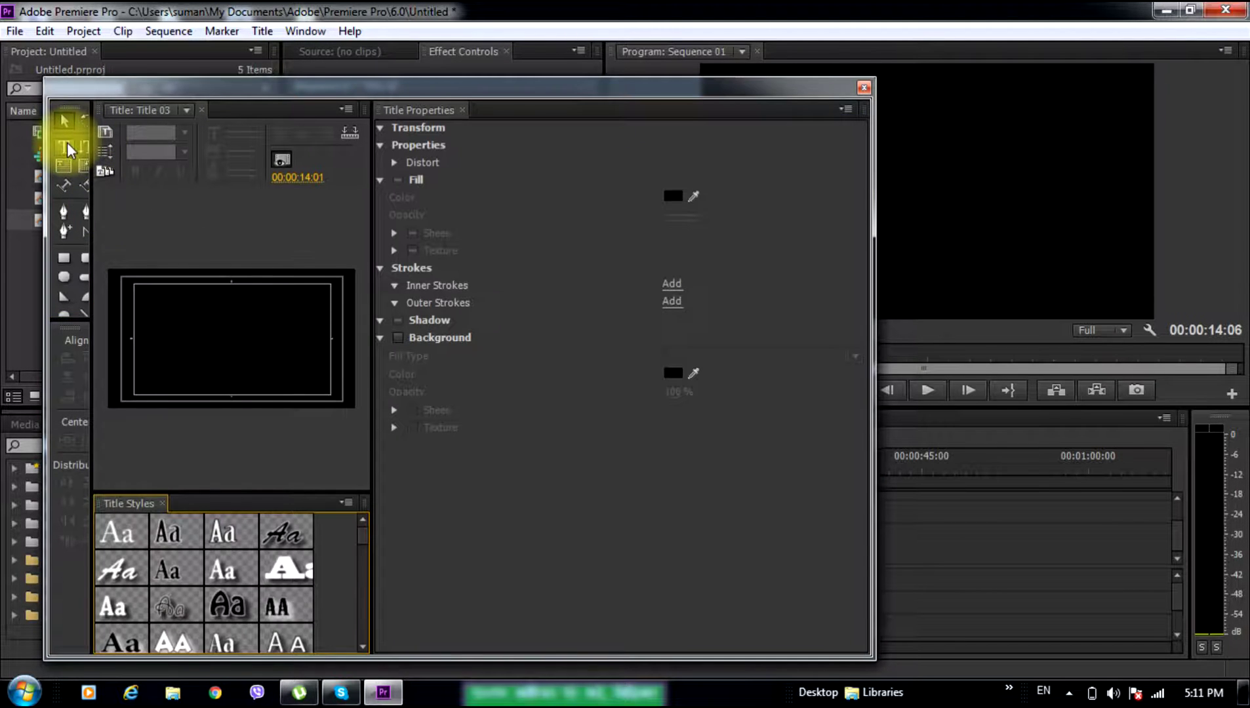
- Type the name on Title 03's canvas and select the whole text
left_click(64, 147)
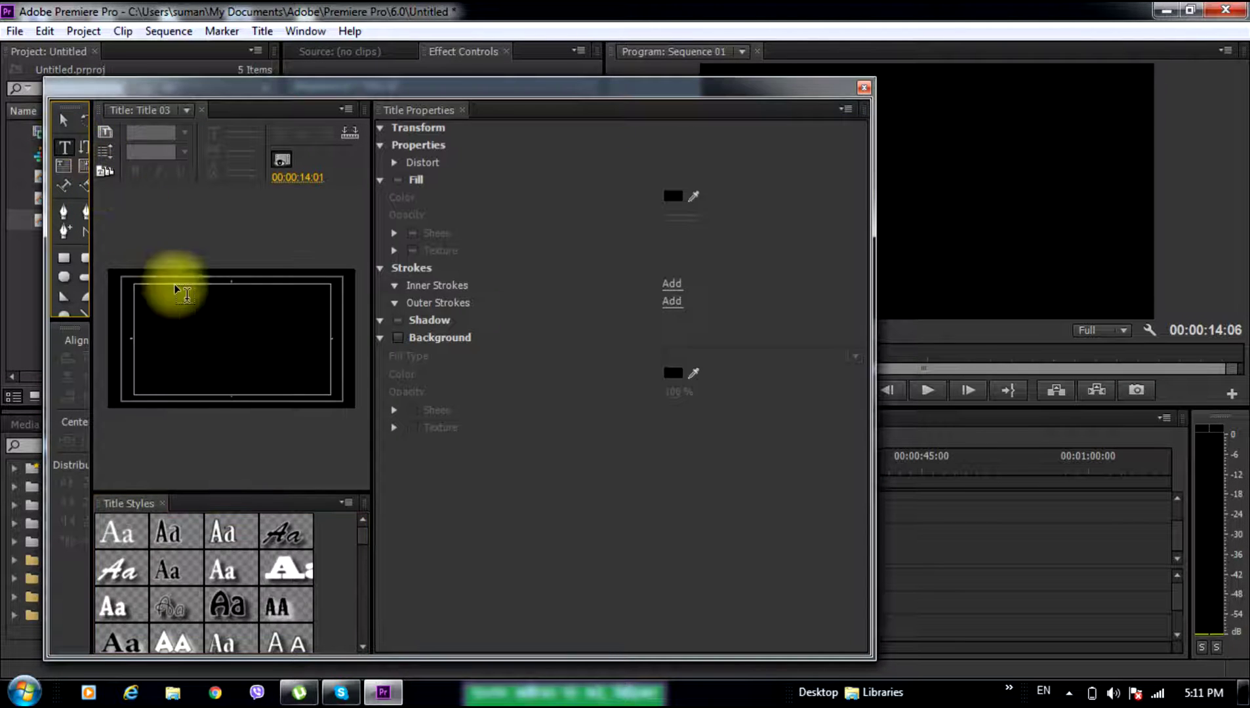
left_click(218, 331)
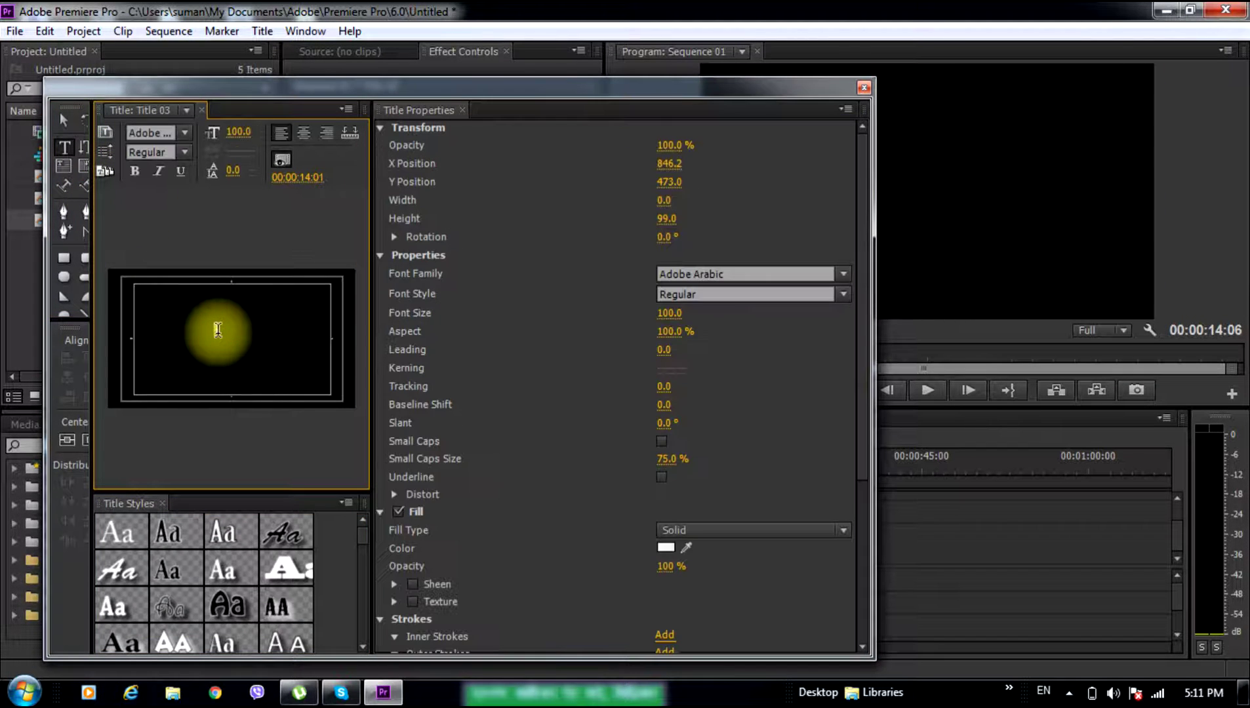
type("S")
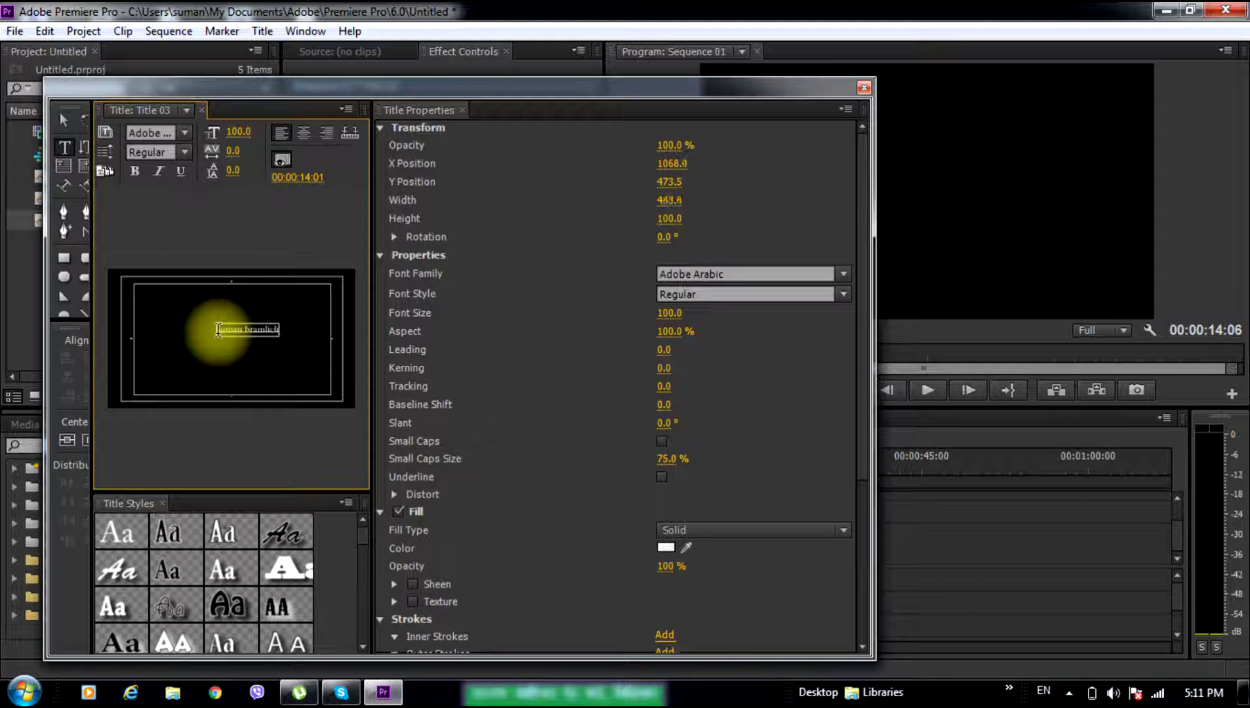
left_click_drag(218, 330, 279, 321)
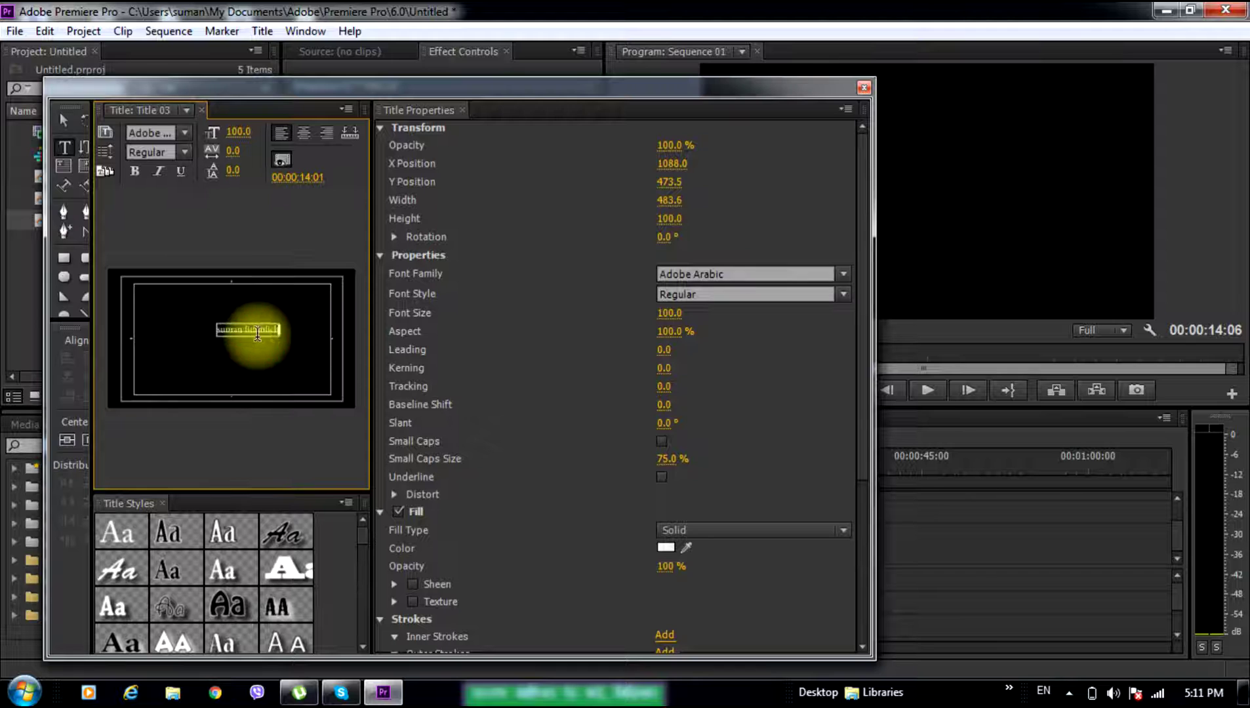
key("Right")
left_click_drag(216, 341, 305, 332)
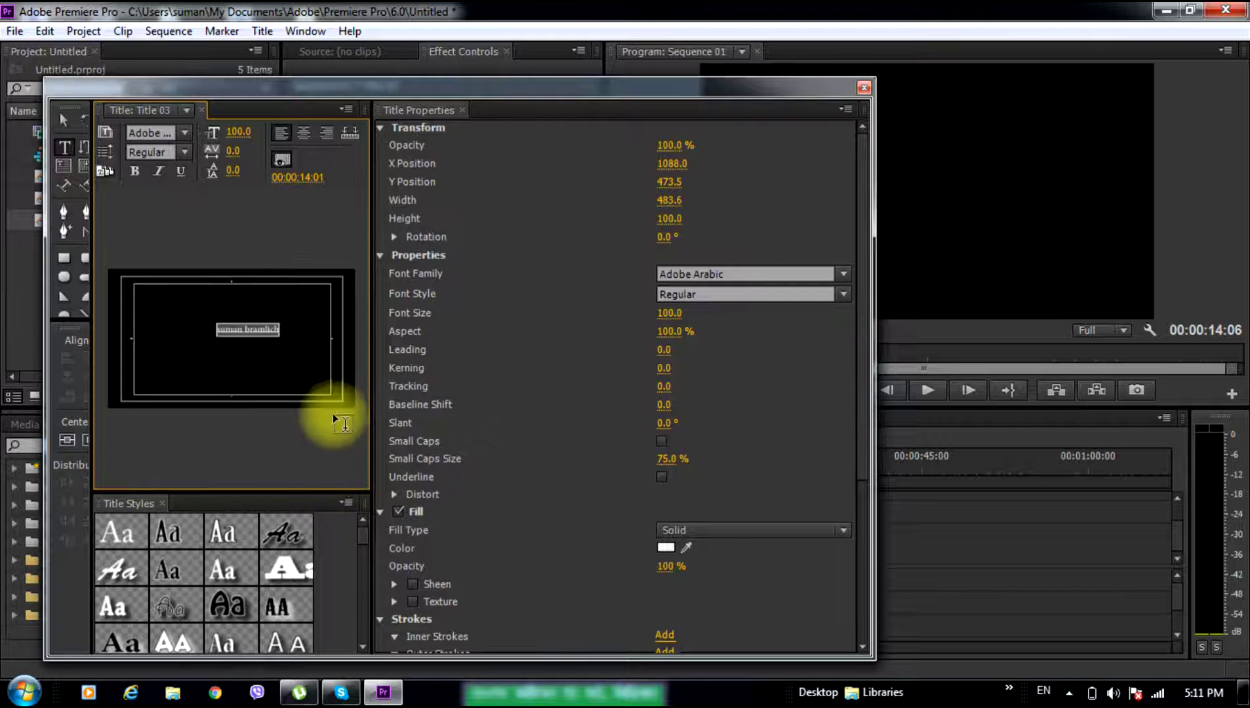
- Apply the yellow Hobo gradient title style and centre the text in the frame
scroll(357, 545, "down", 2)
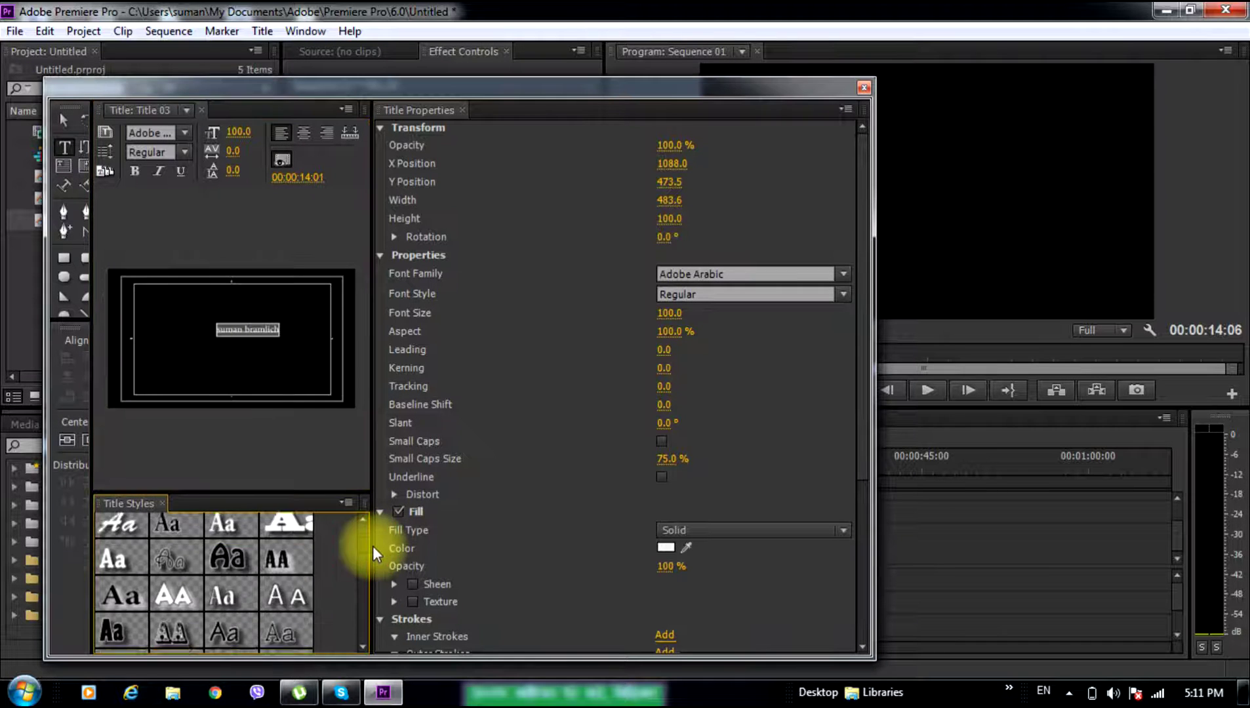
left_click(288, 573)
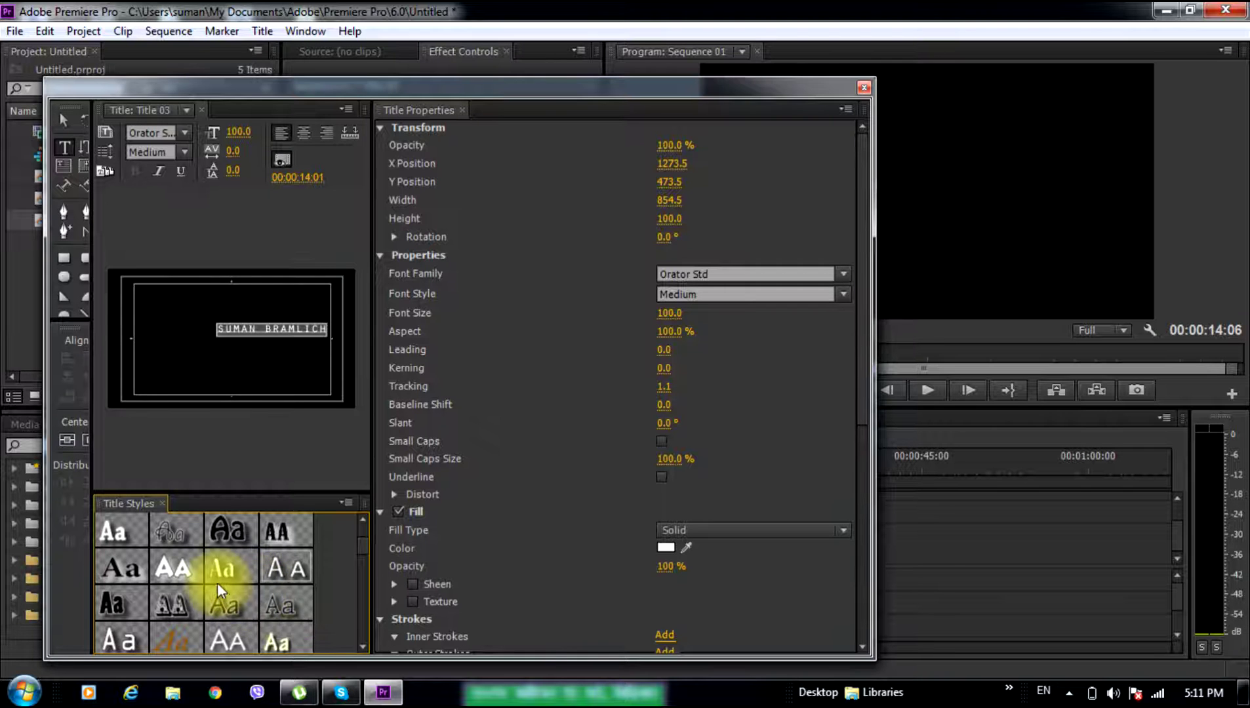
left_click_drag(364, 547, 367, 562)
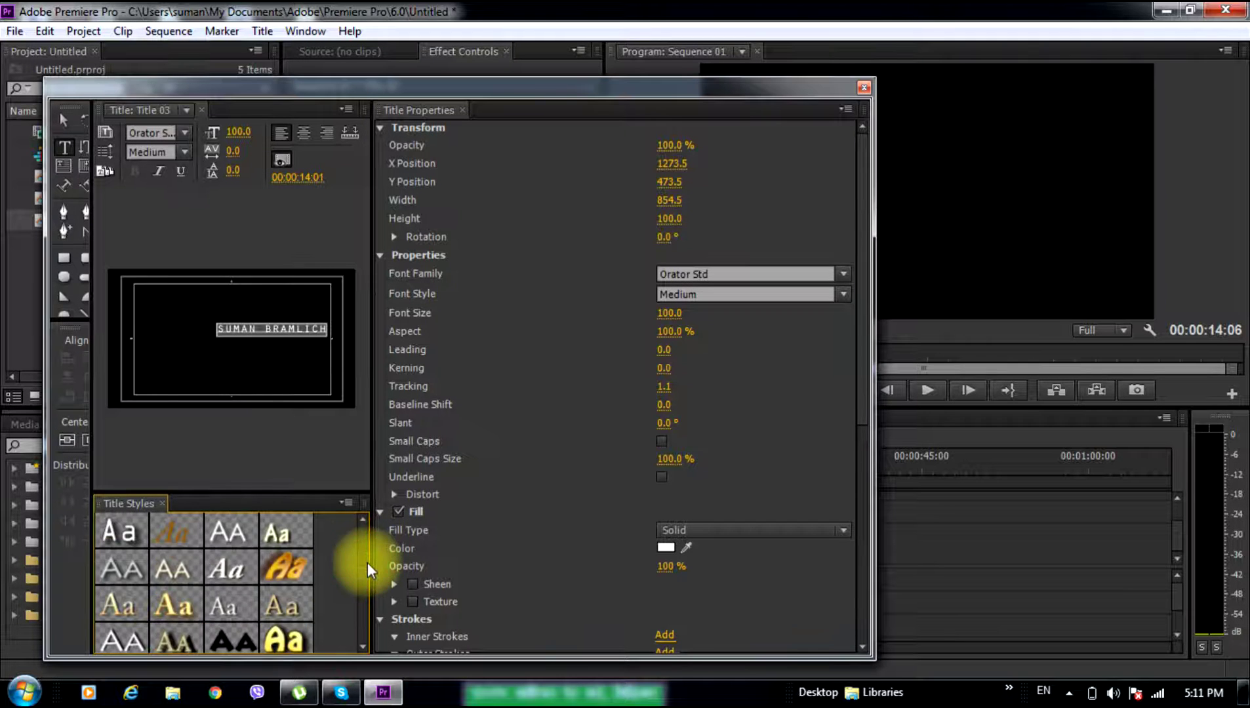
left_click(225, 572)
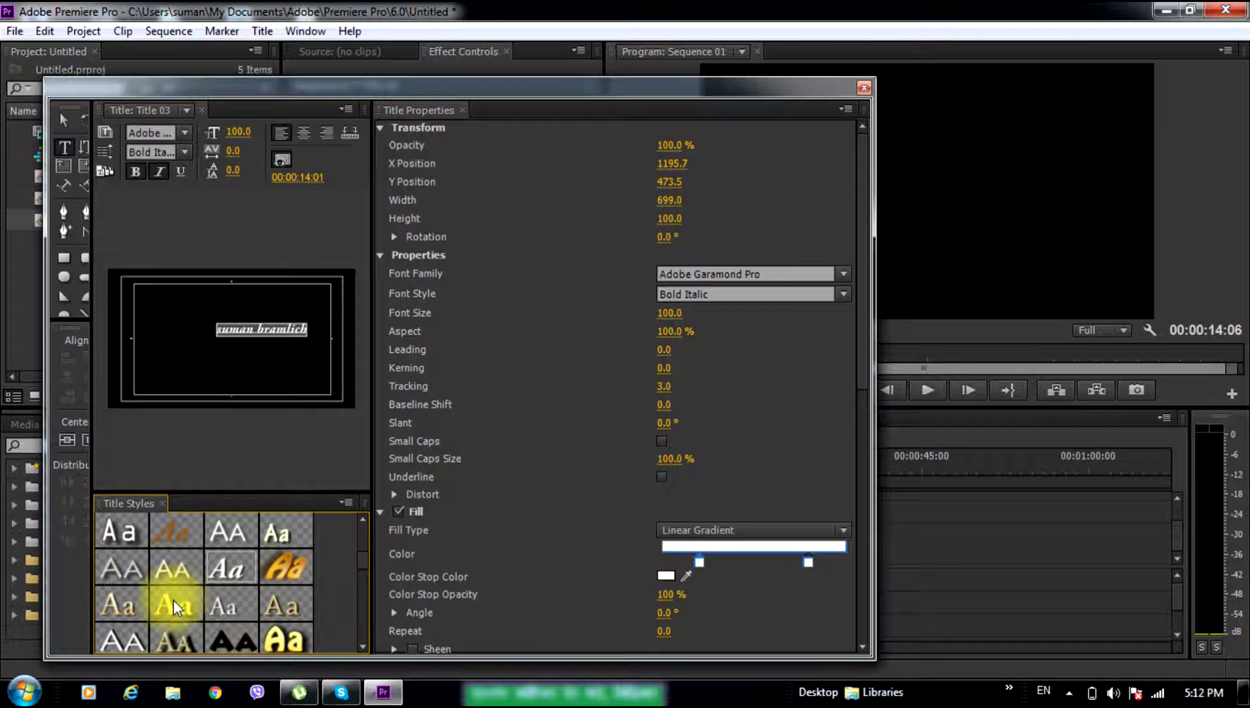
left_click(295, 622)
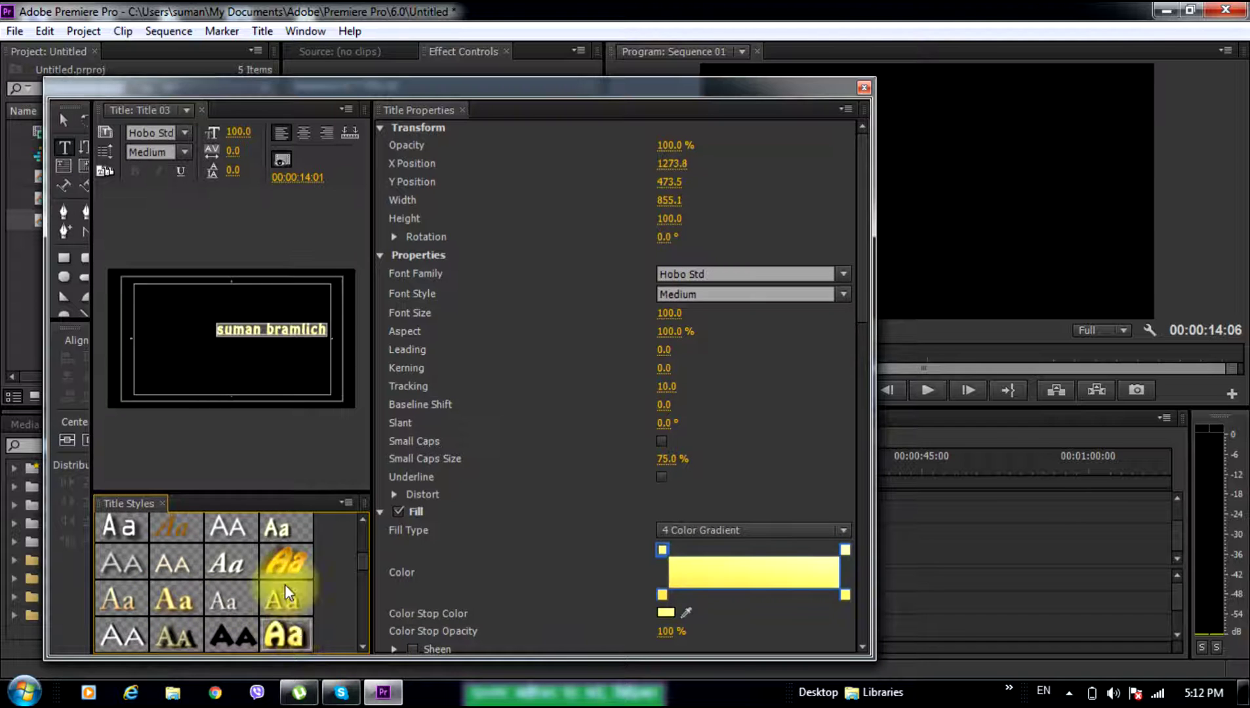
left_click(80, 441)
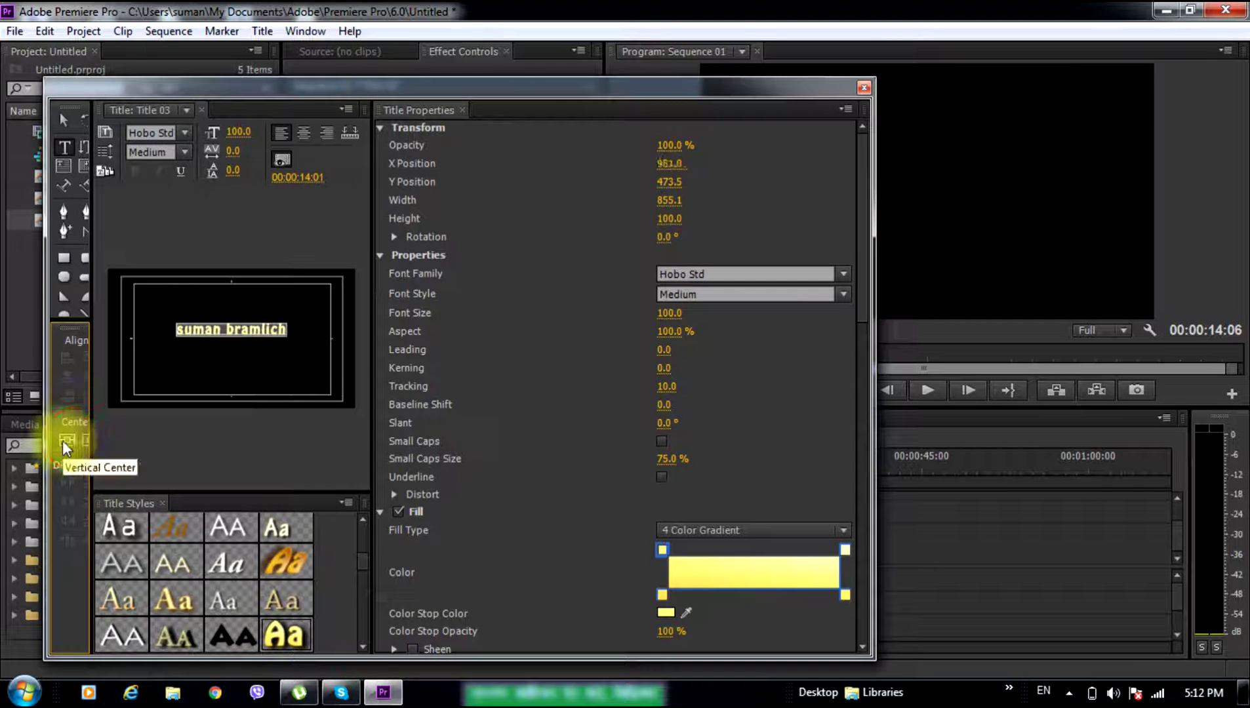
left_click(64, 441)
- Enlarge the text to about 192 points, re-centre it, and close the title editor
left_click(64, 121)
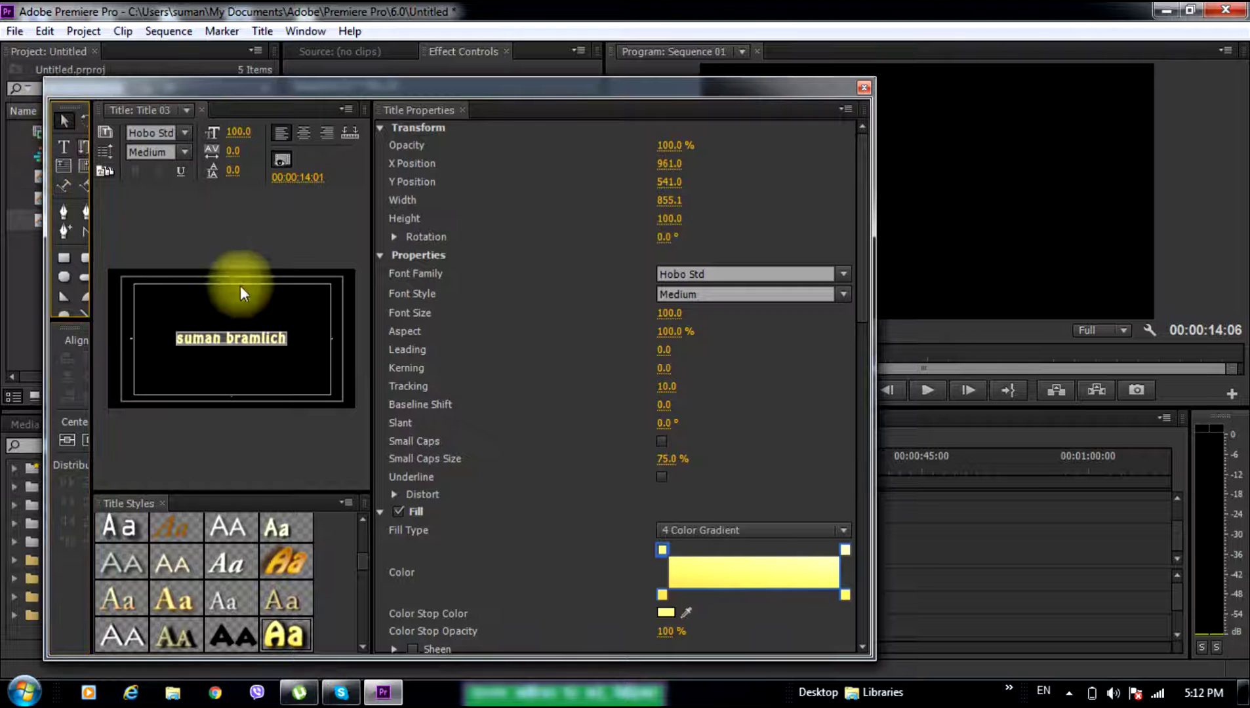
left_click_drag(287, 347, 312, 358)
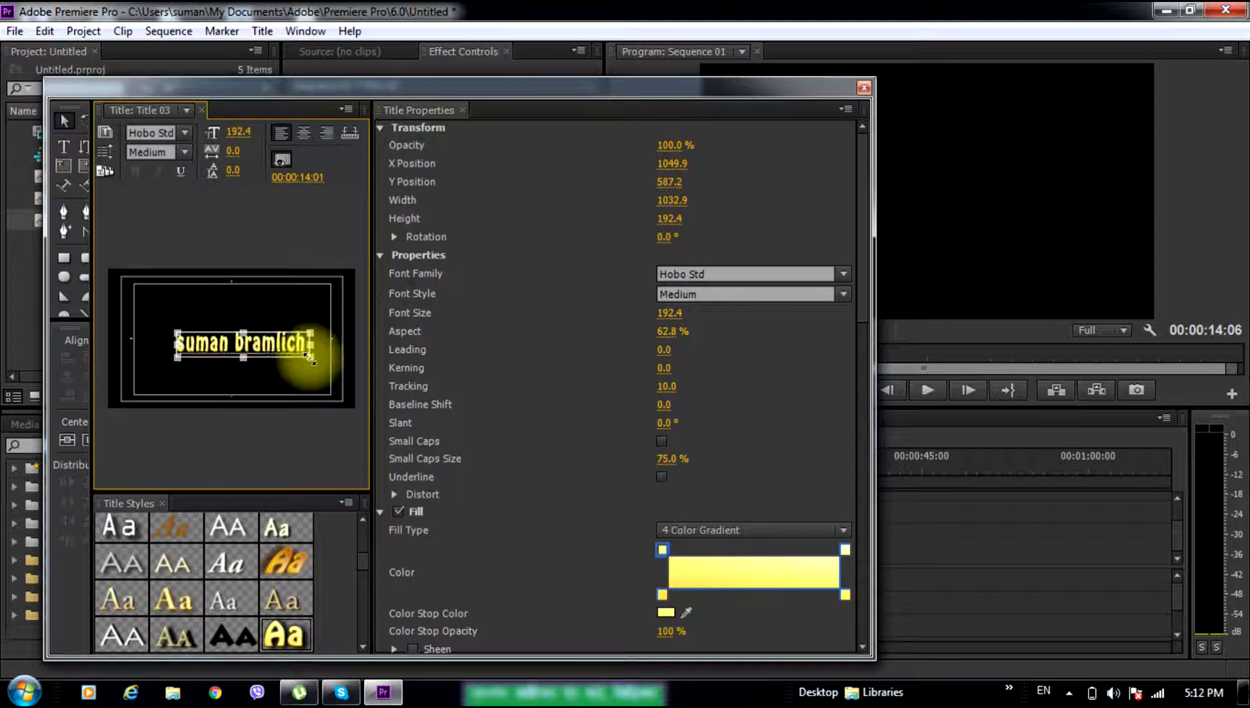
left_click(87, 442)
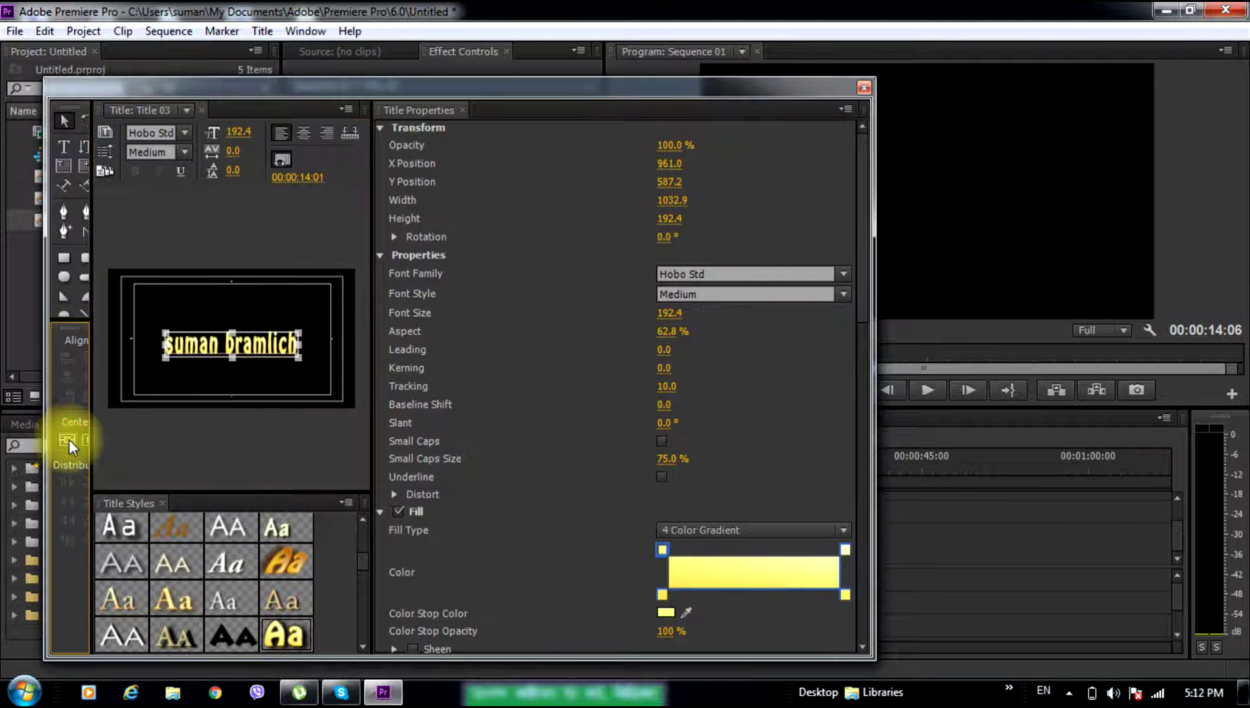
left_click(69, 439)
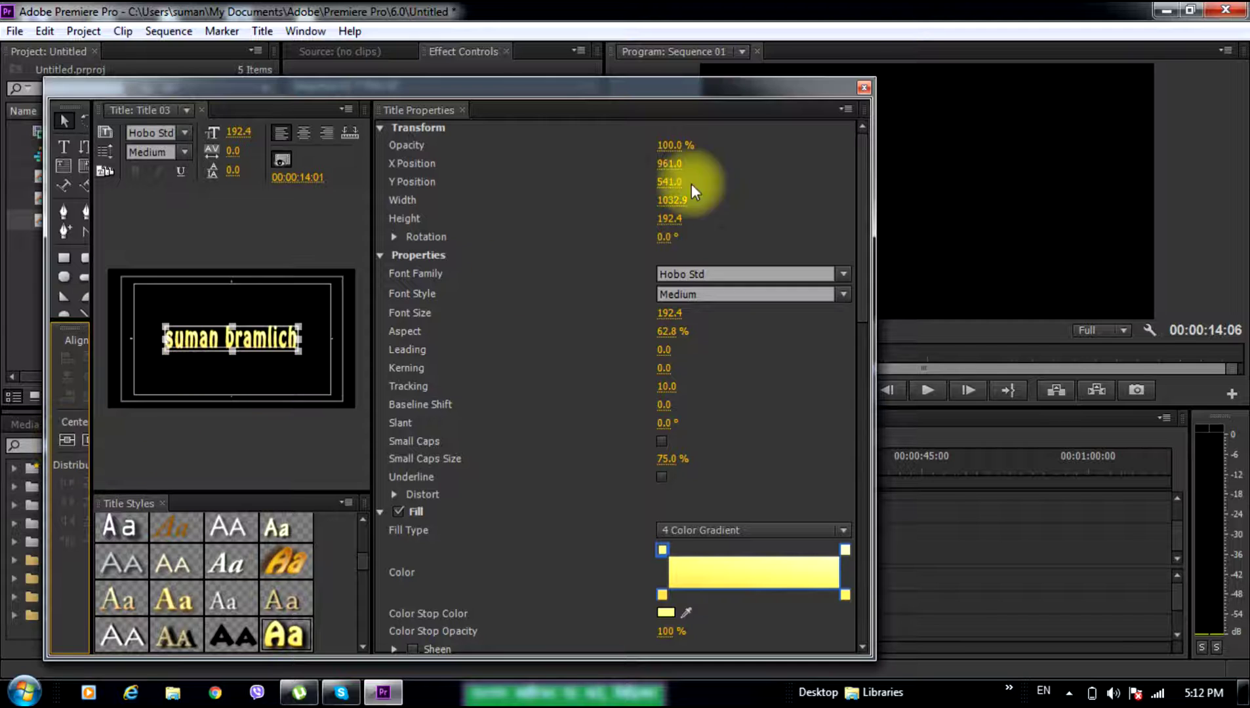
left_click(863, 87)
- Place Title 03 on Video 2 after Title 02 and extend it to end at 00:00:21:06
left_click_drag(58, 226, 617, 512)
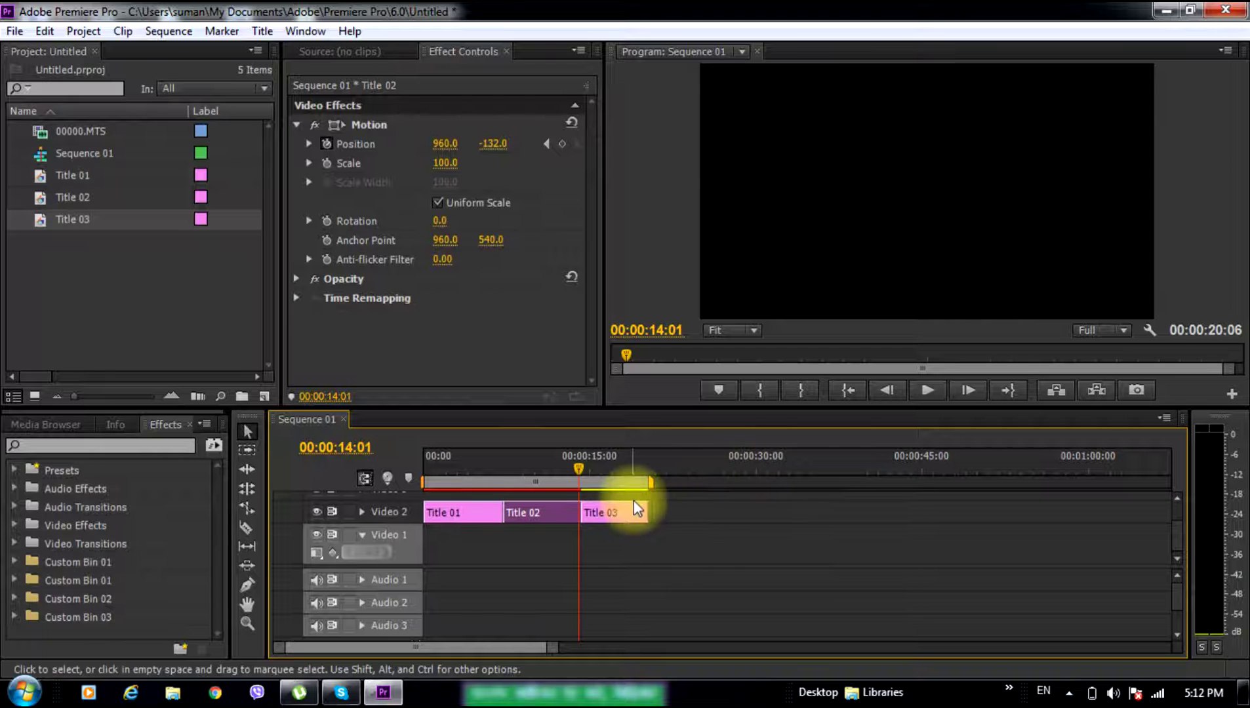
left_click_drag(654, 511, 662, 512)
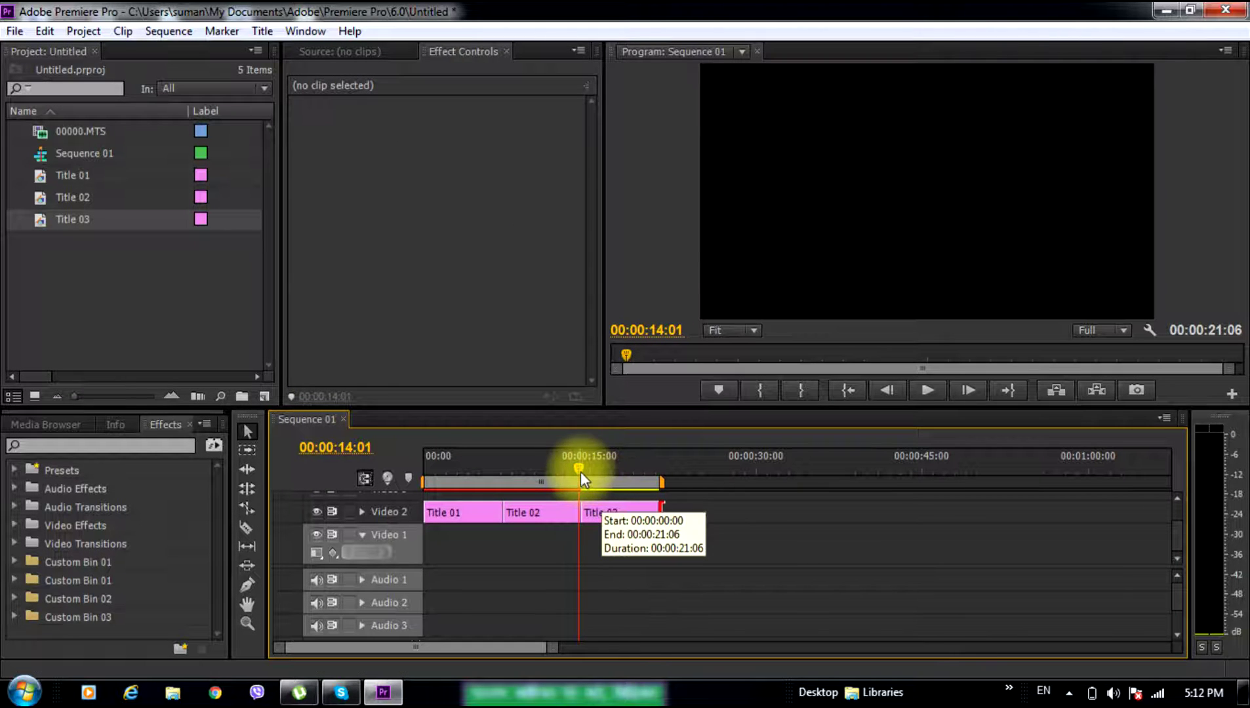
left_click_drag(580, 471, 587, 471)
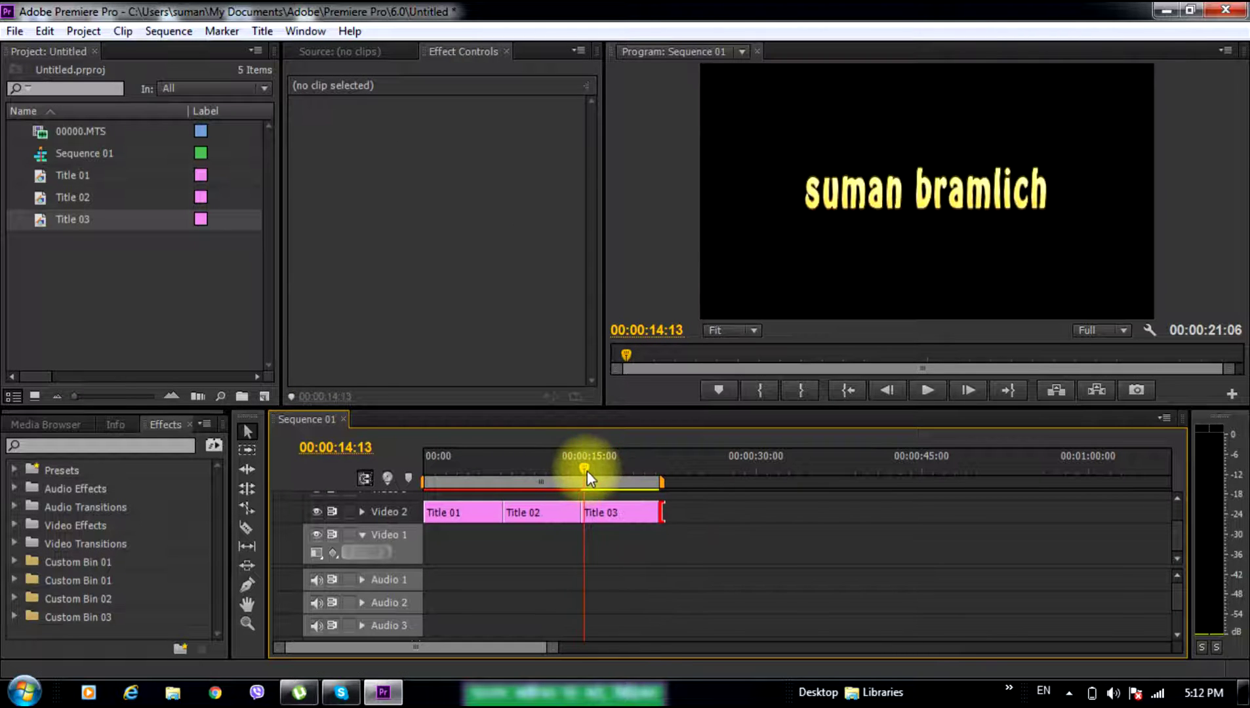
left_click(242, 430)
left_click(629, 509)
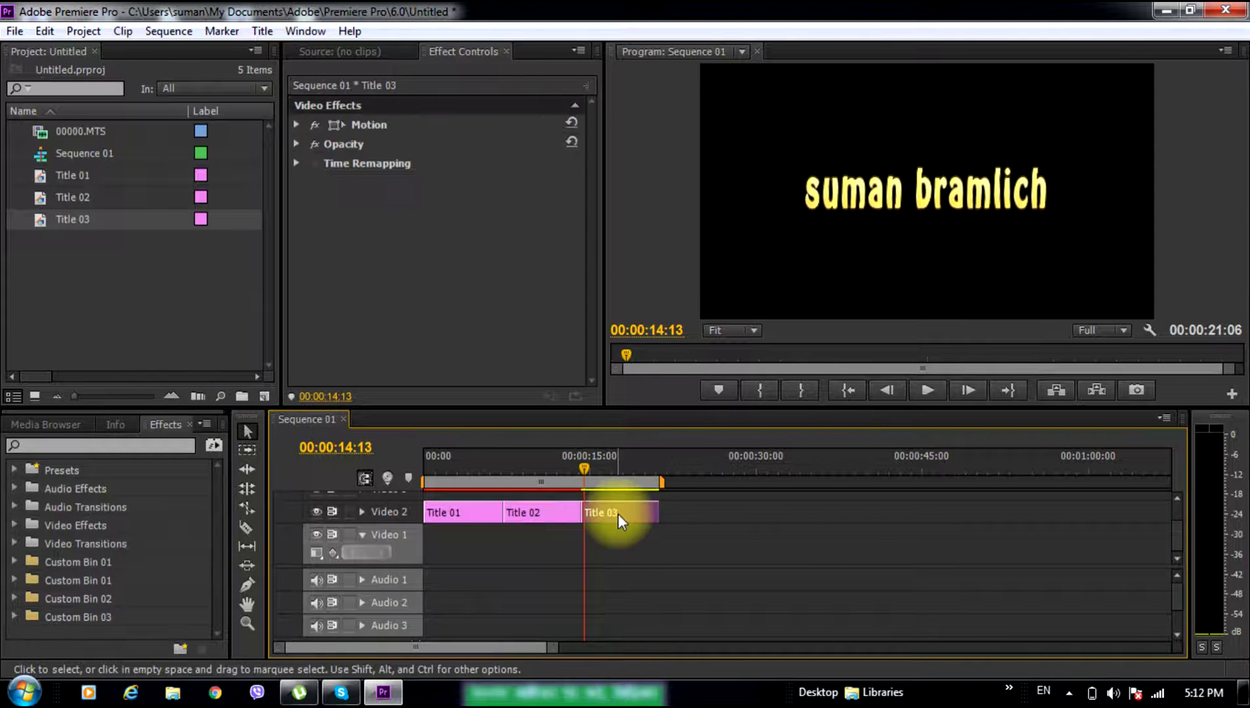
- Keyframe Title 03's opacity at 0% at 14:13, rising to 100% at 17:11
left_click(297, 143)
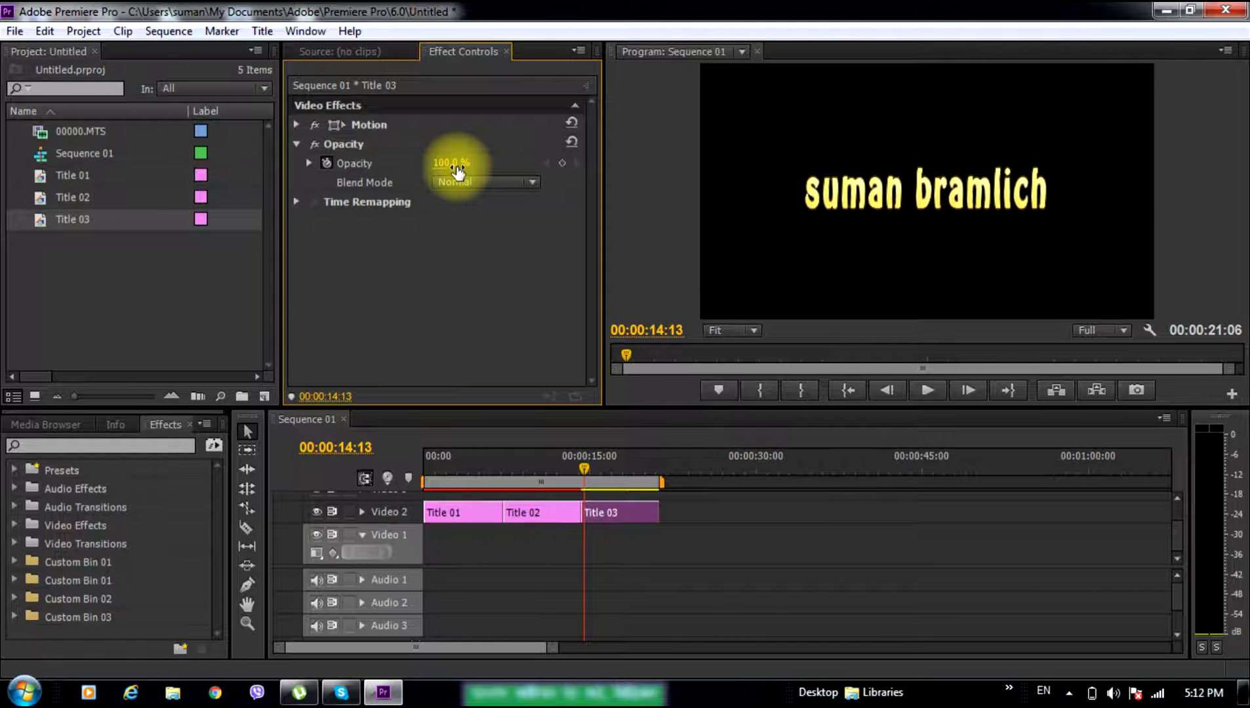
left_click_drag(458, 172, 454, 150)
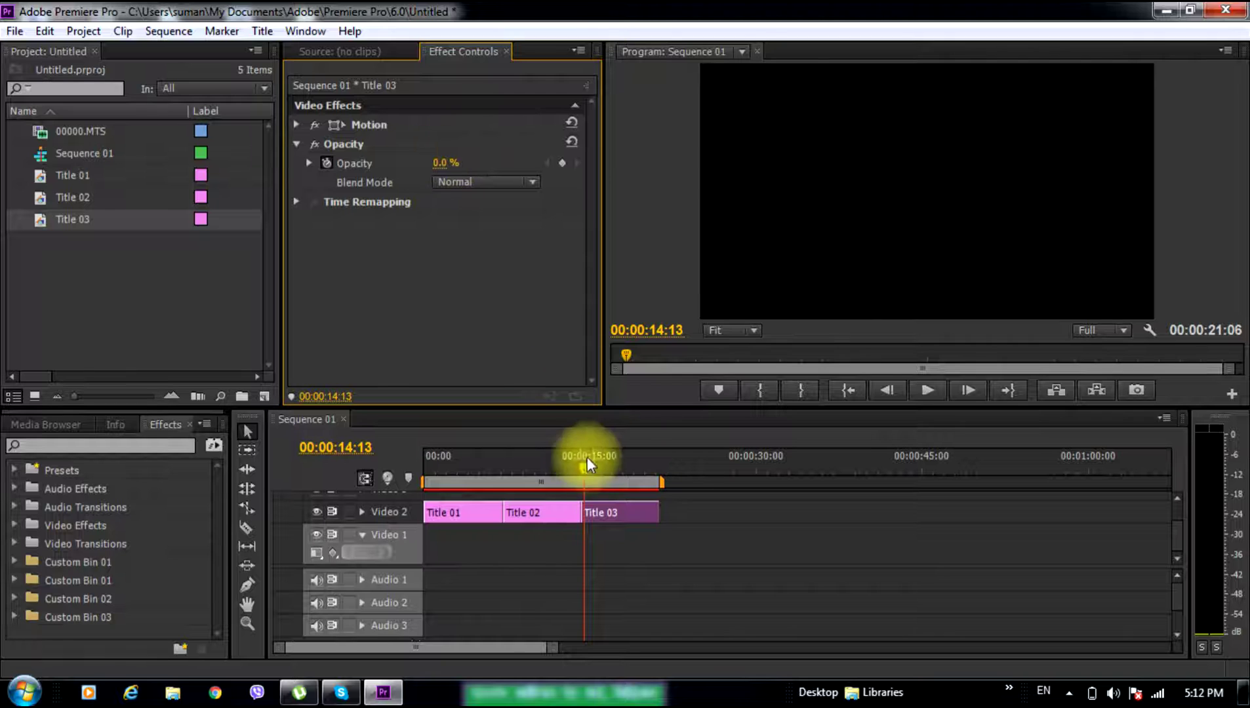
left_click_drag(583, 464, 617, 474)
left_click_drag(438, 164, 485, 164)
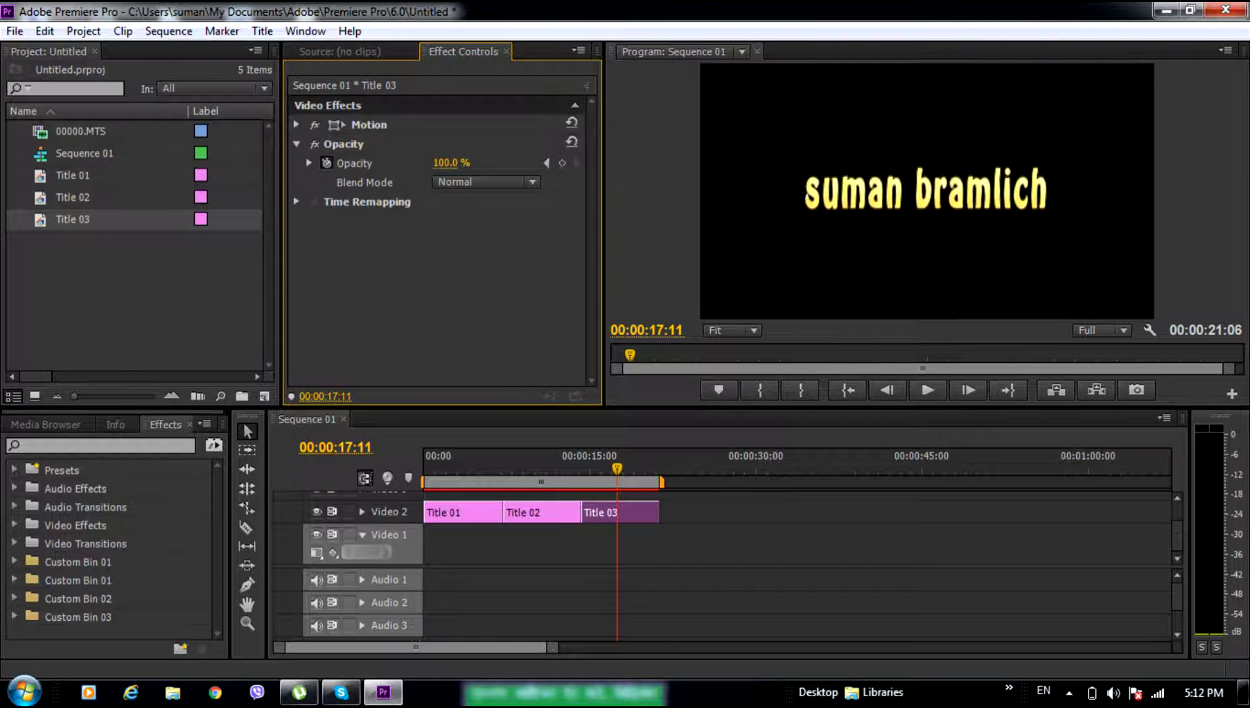
- Add a 0% opacity keyframe at 20:22 to fade Title 03 out, then play from the start
left_click_drag(619, 461, 658, 479)
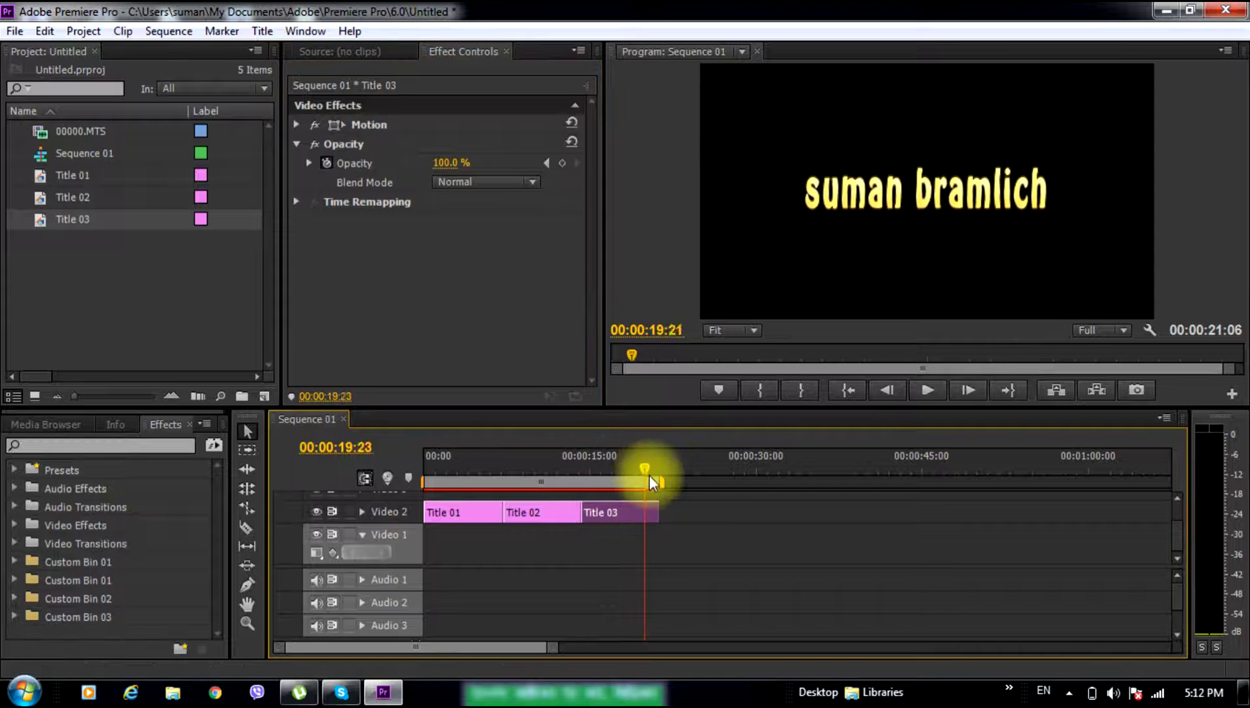
left_click(452, 186)
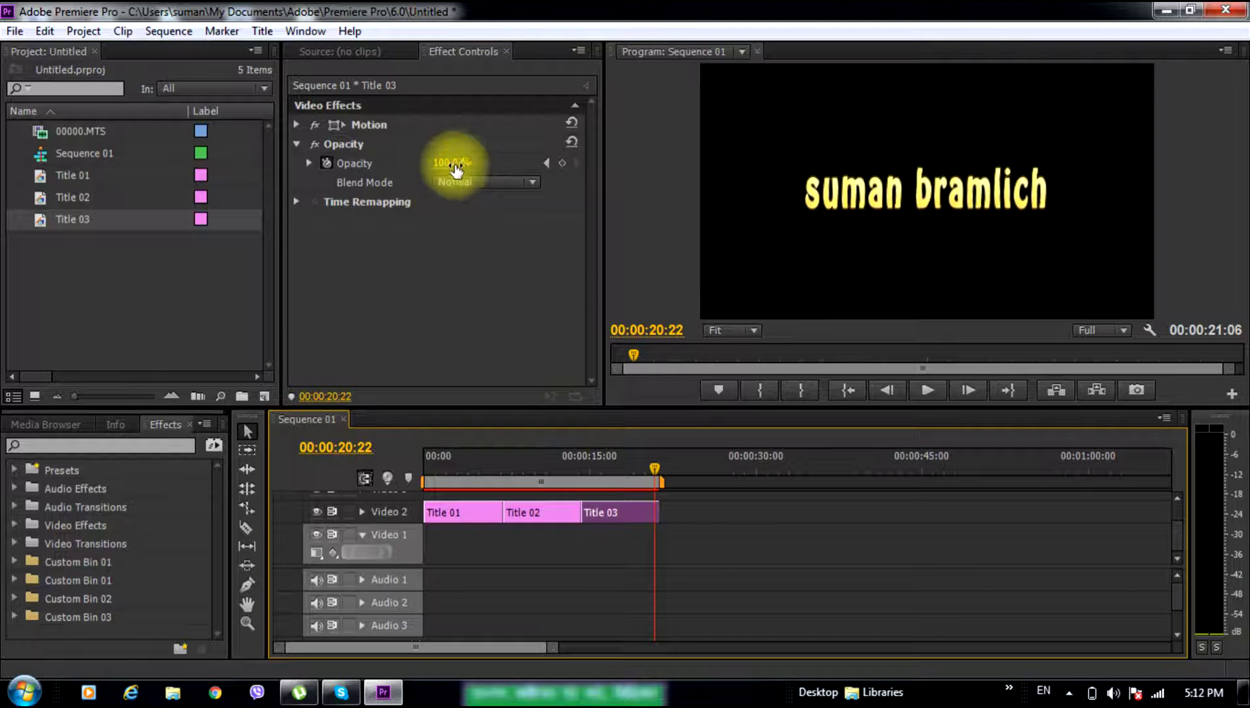
type("14")
left_click_drag(456, 168, 455, 165)
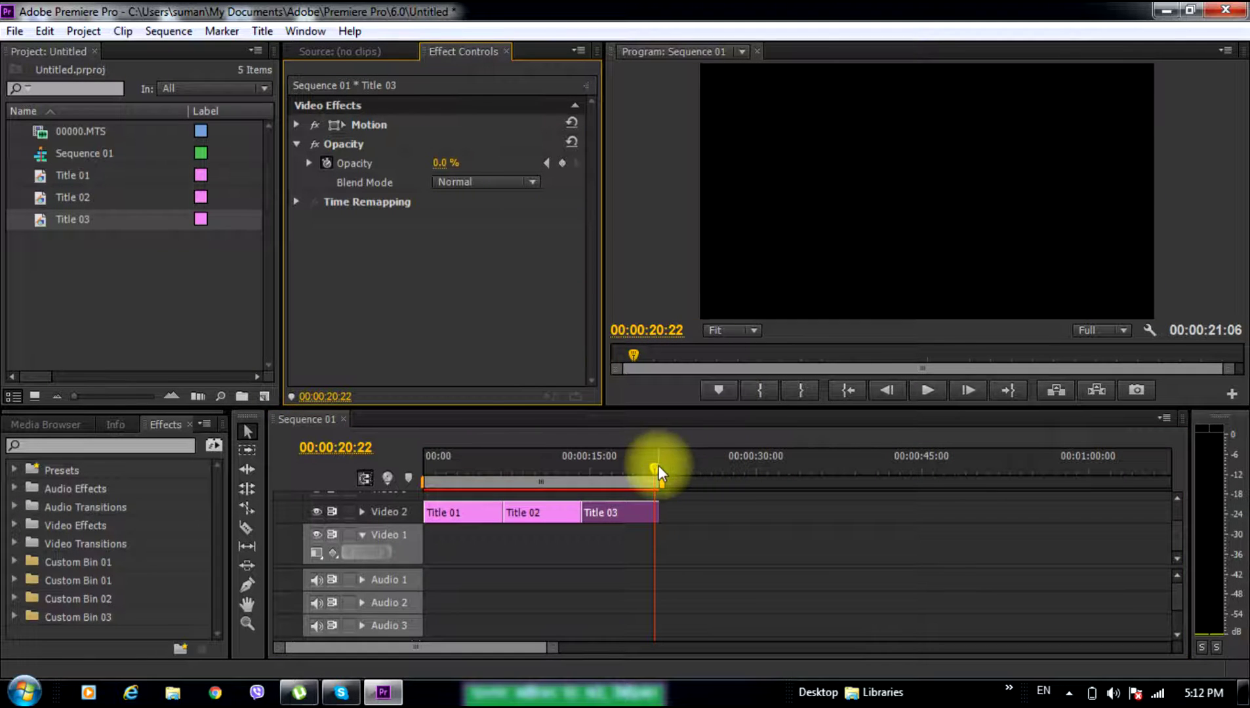
left_click_drag(659, 465, 424, 477)
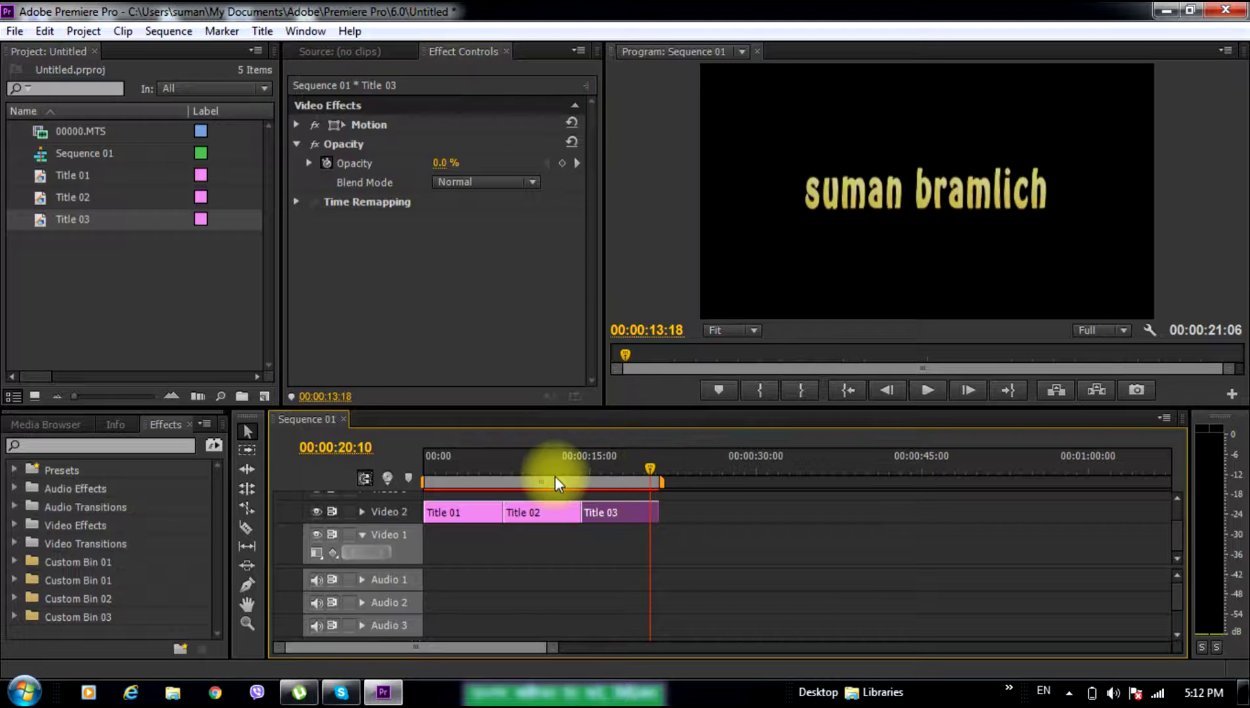
left_click(923, 393)
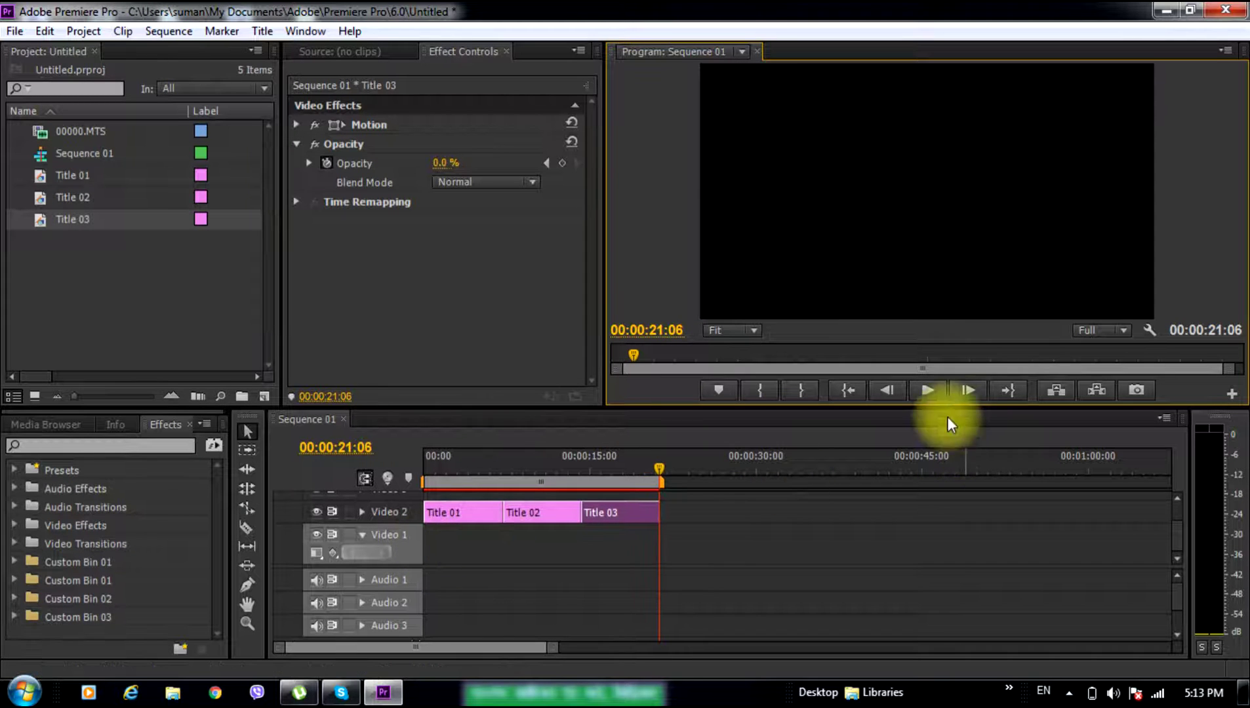
- Place the 00000.MTS footage at the start of Video 1 beneath the titles
left_click(108, 293)
left_click(54, 134)
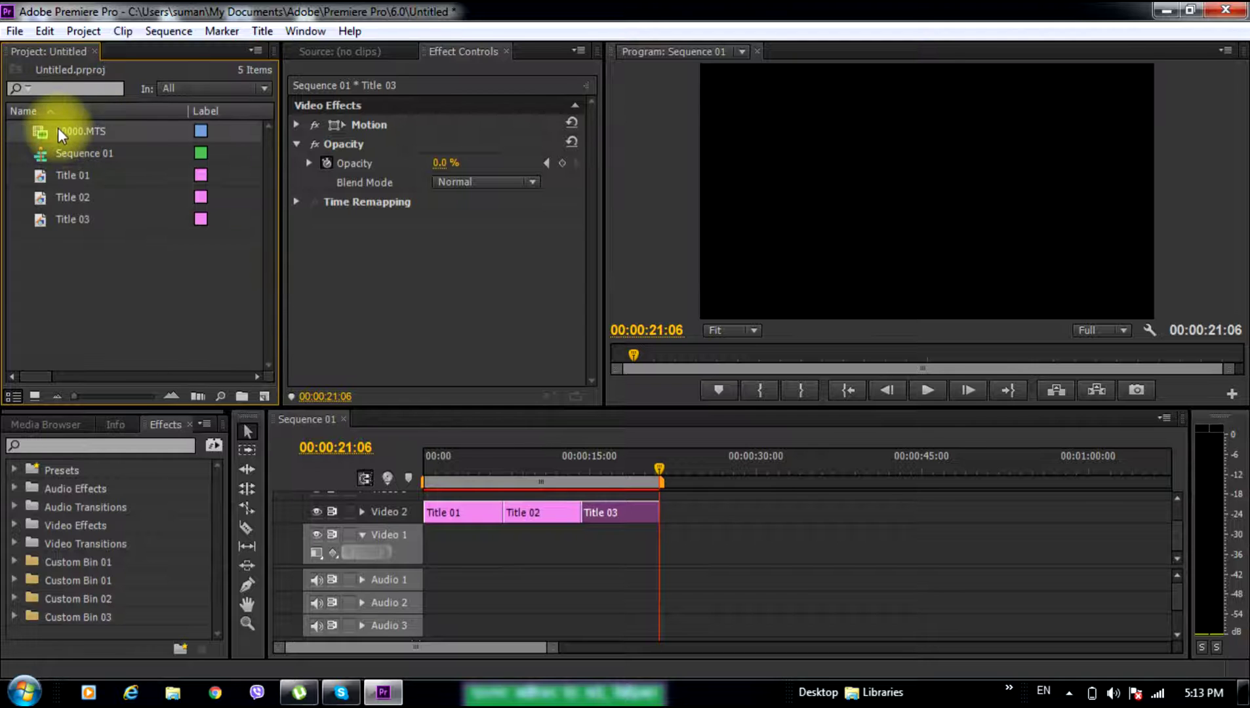
left_click_drag(58, 131, 423, 543)
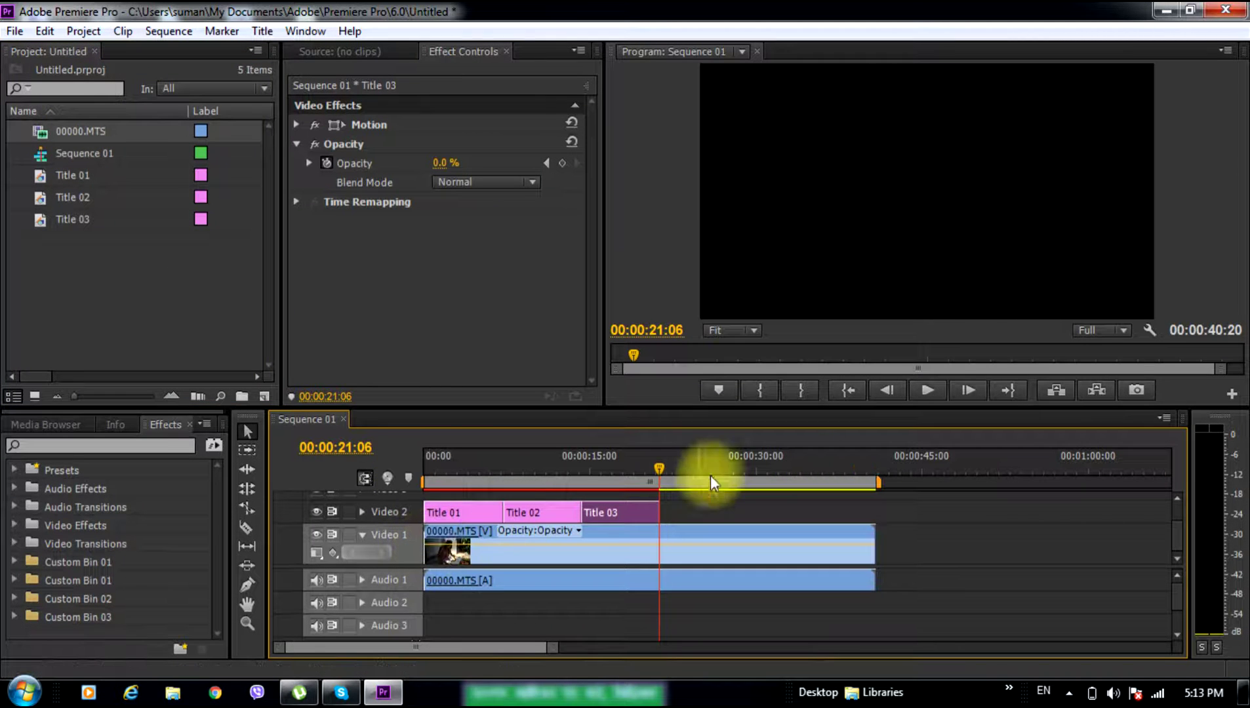
- Razor the footage at 00:00:21:06, ripple delete the remainder, and mute Audio 1 output
left_click(659, 467)
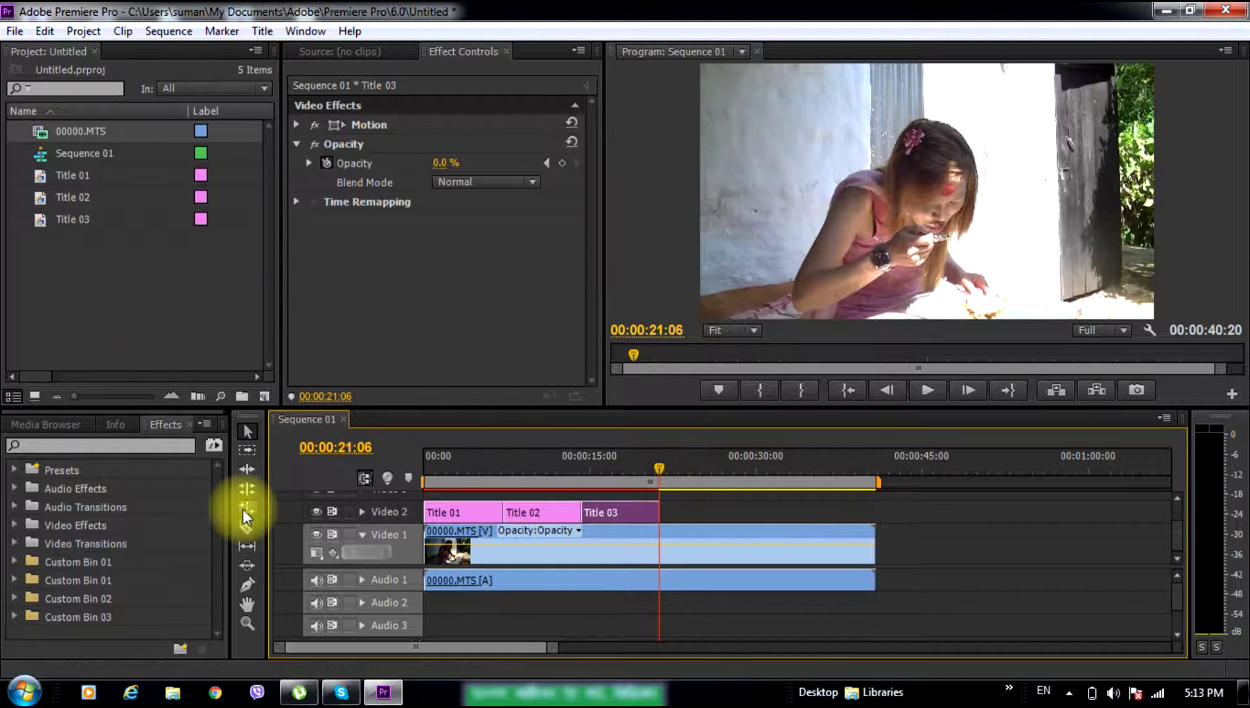
left_click(246, 528)
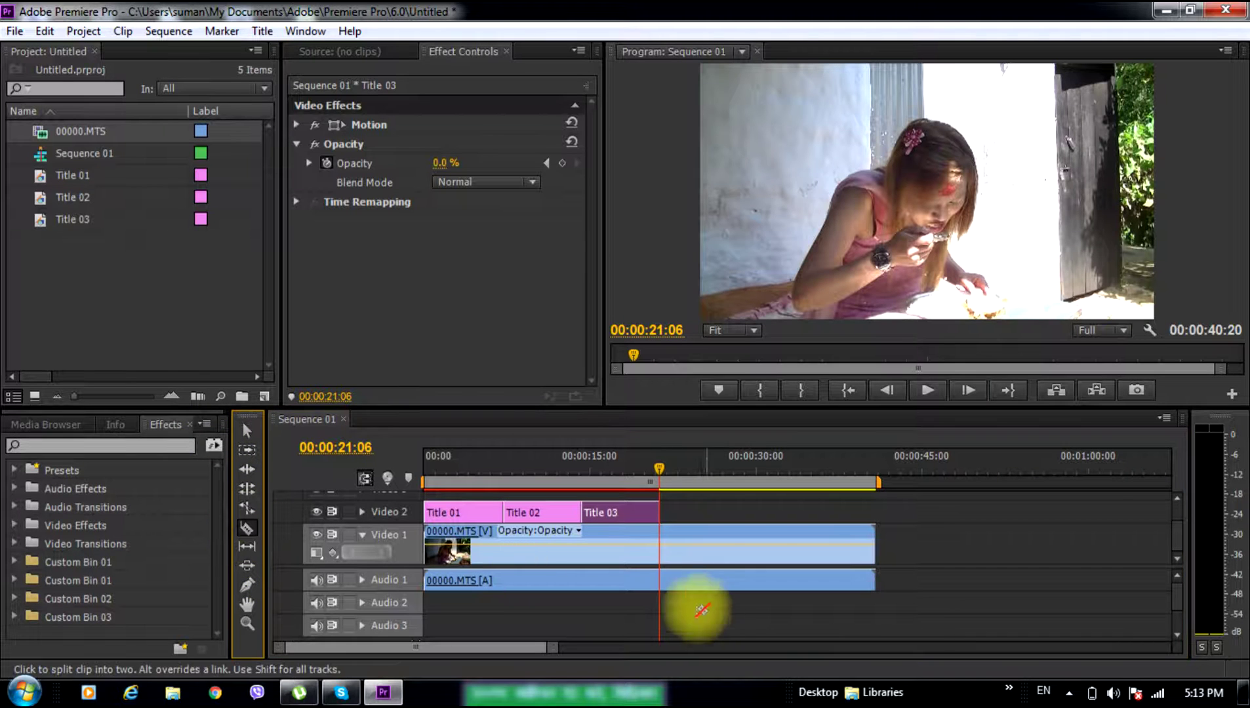
left_click(660, 547)
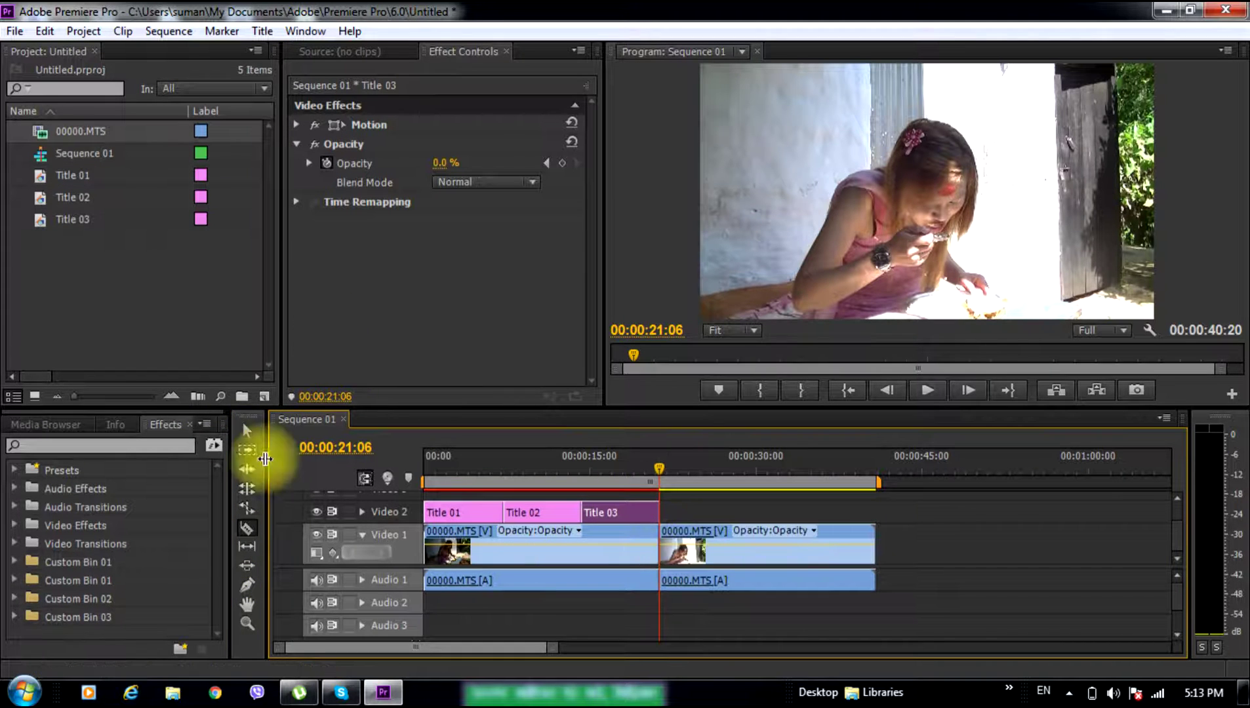
left_click(246, 431)
right_click(771, 549)
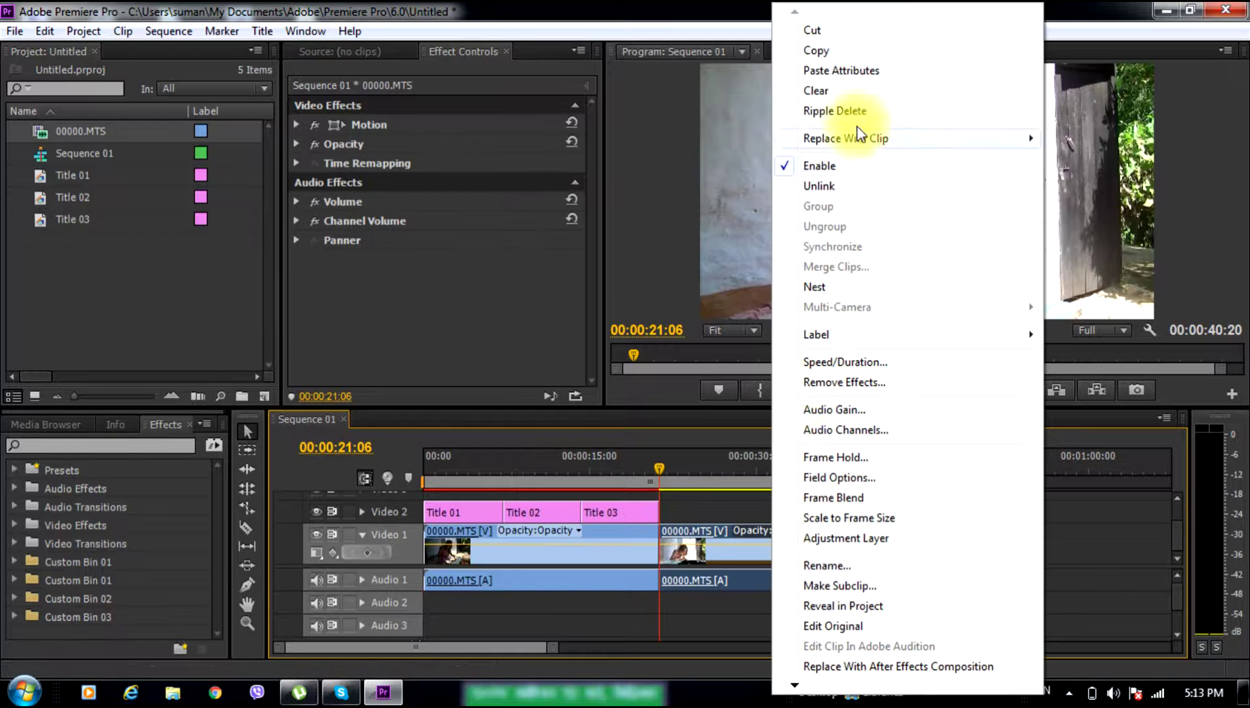
left_click(837, 109)
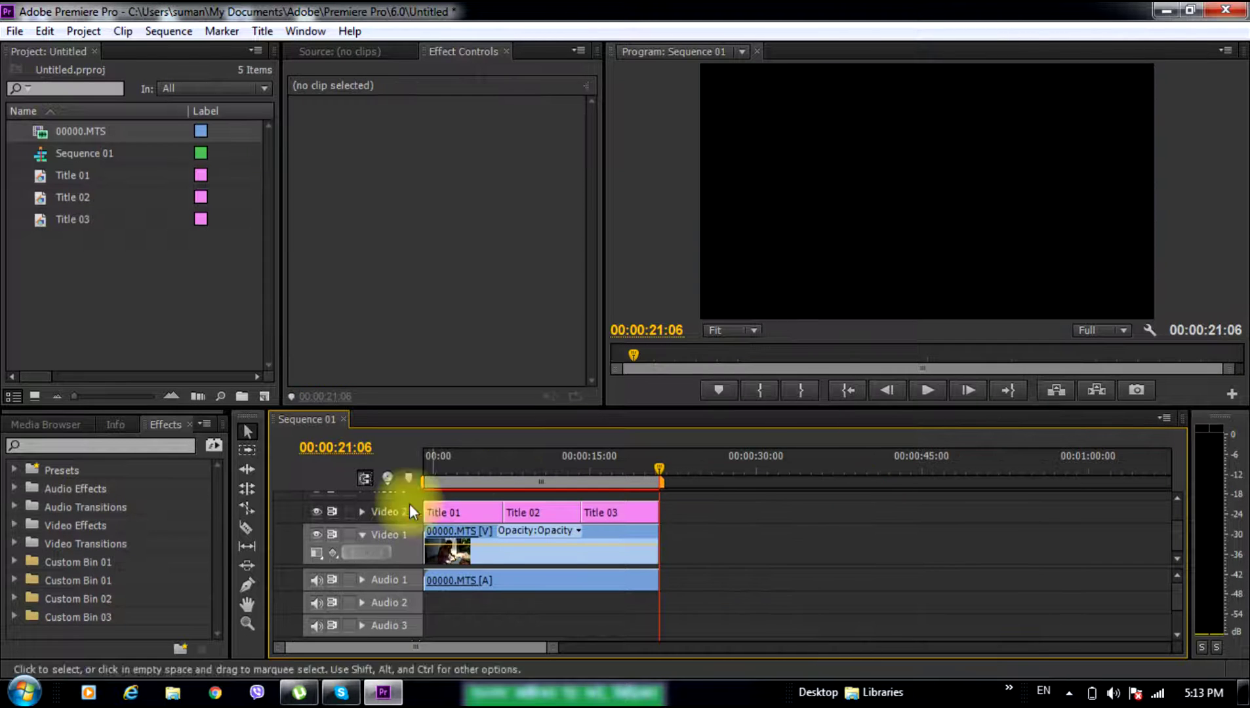
left_click(314, 580)
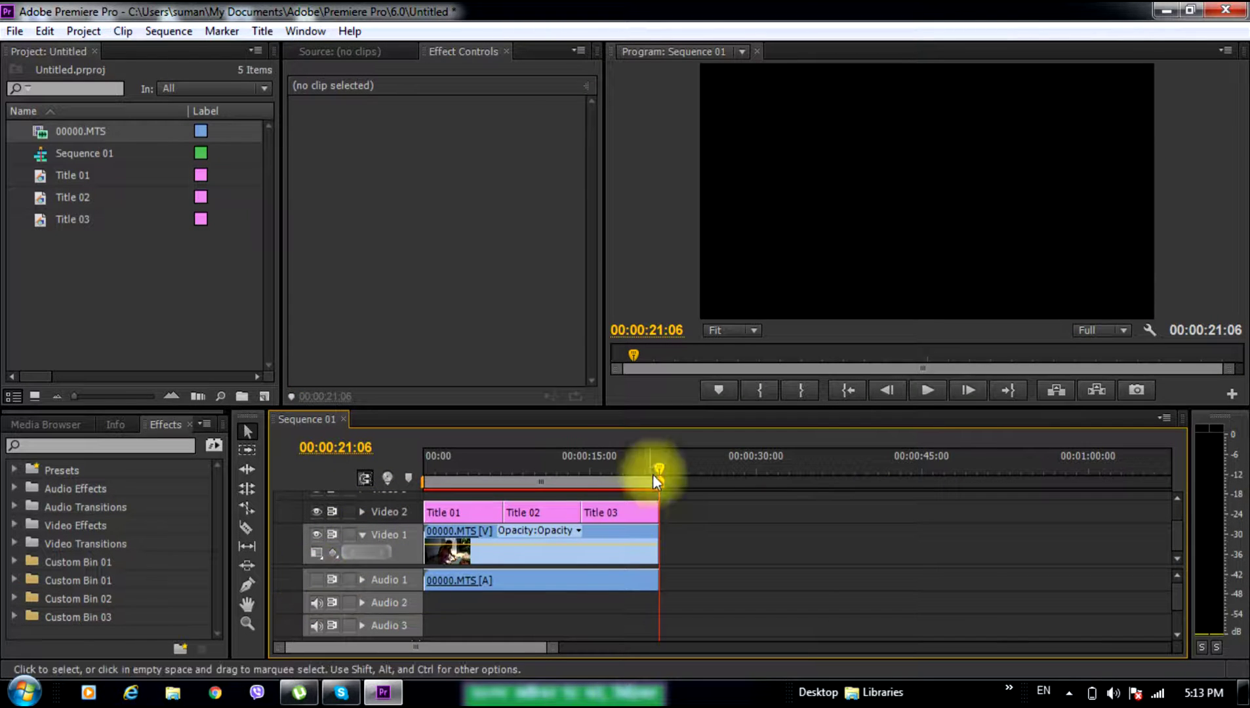
left_click_drag(659, 467, 401, 504)
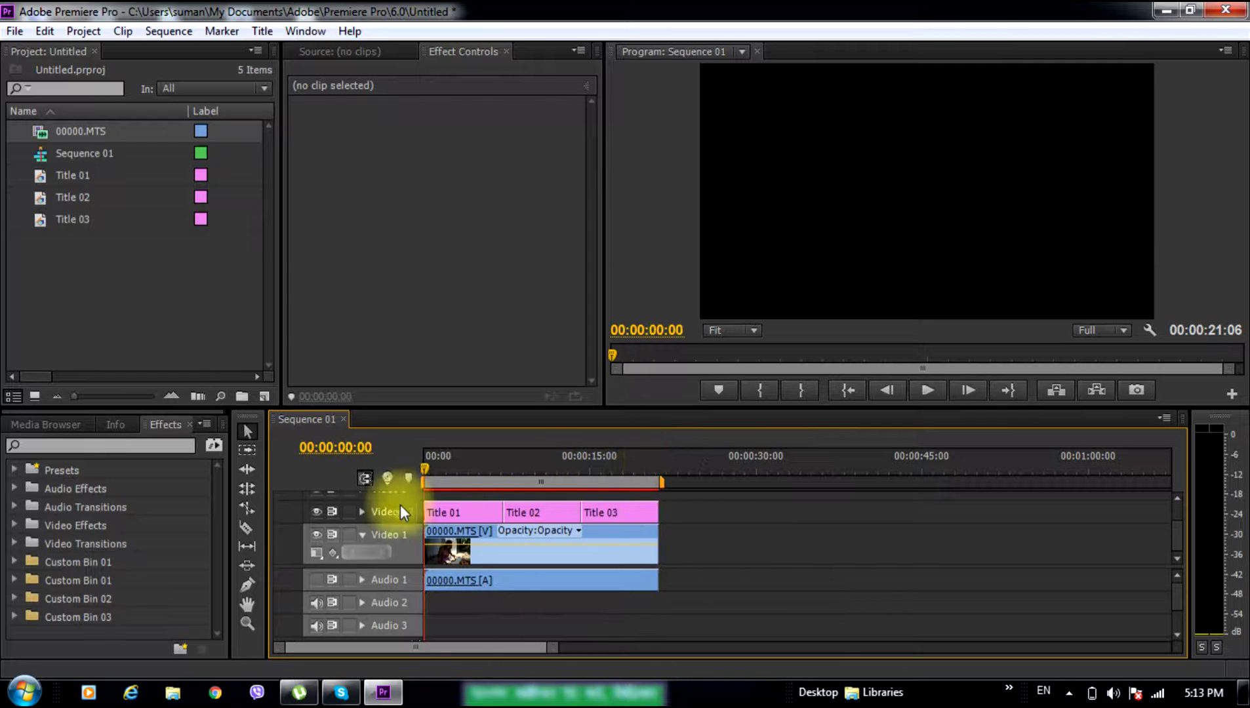
- Render the entire work area via Sequence > Render Entire Work Area for smooth playback
left_click(174, 32)
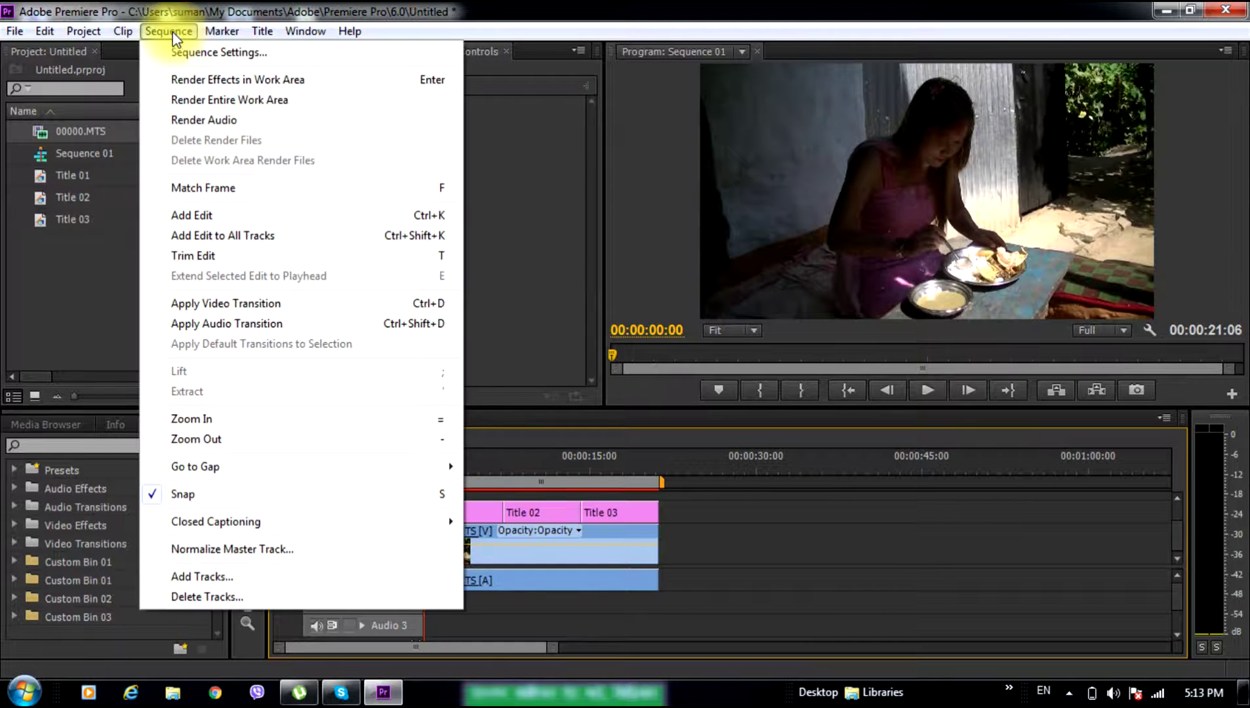
left_click(200, 100)
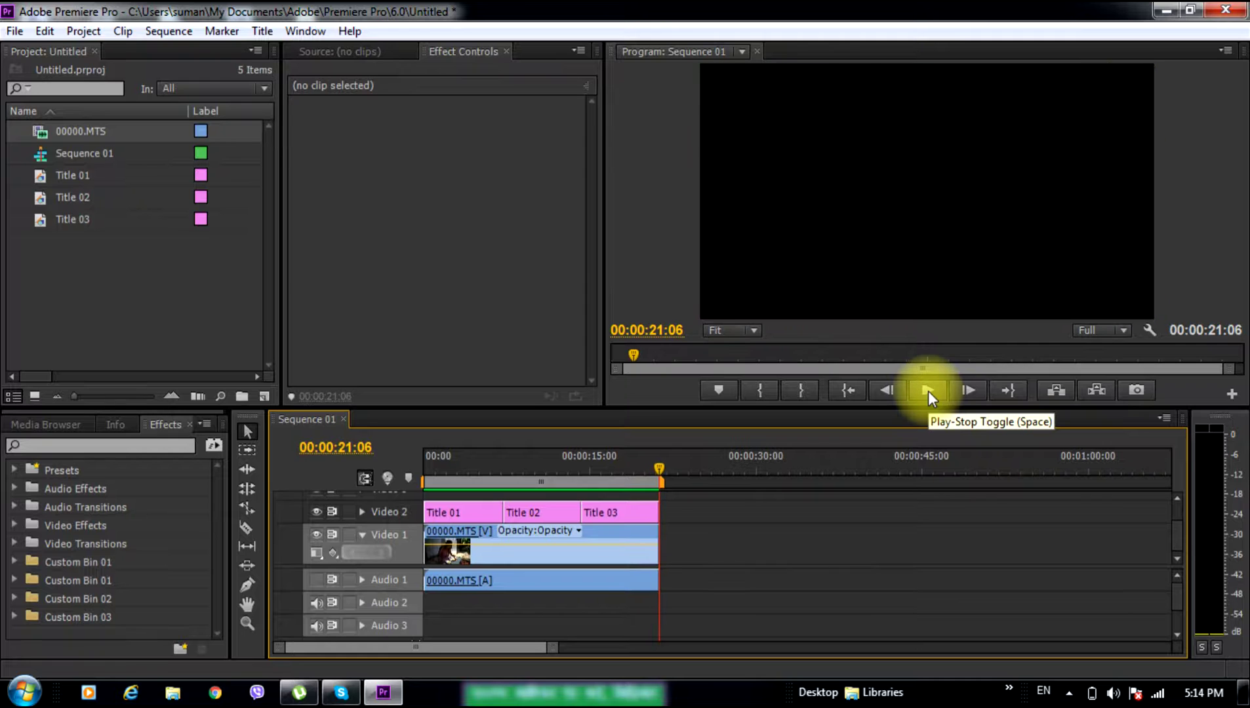
left_click(928, 391)
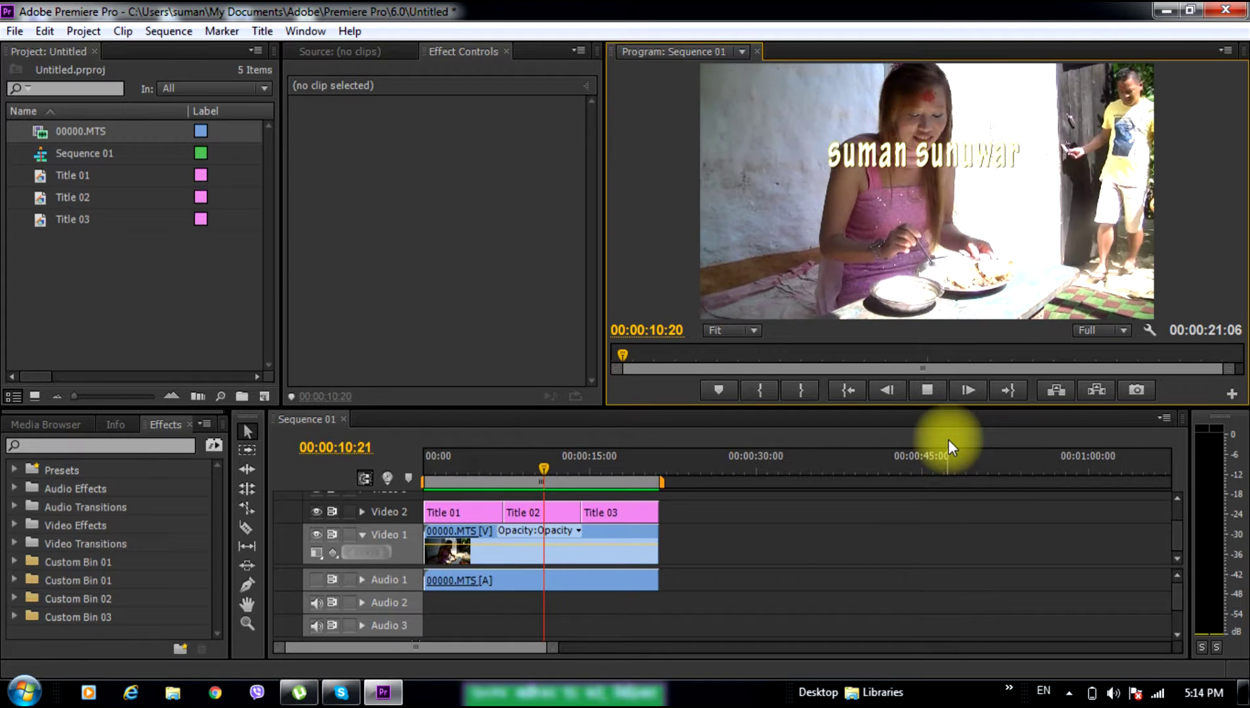
left_click(928, 394)
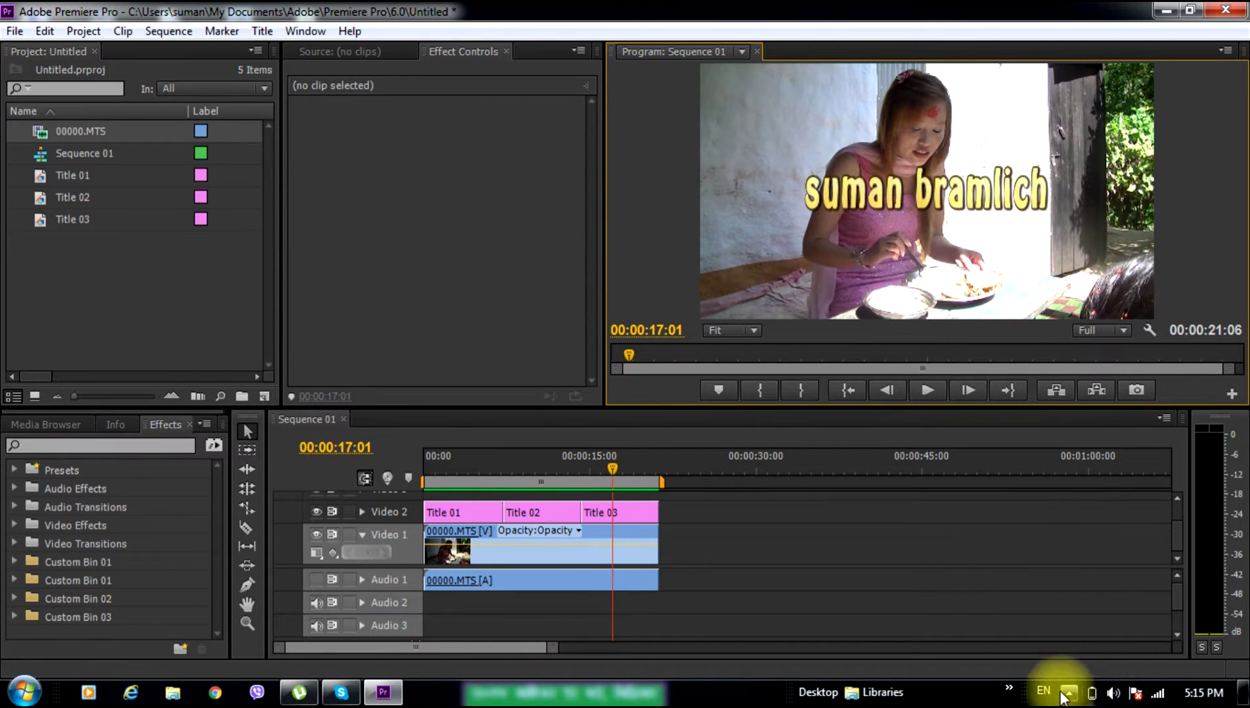